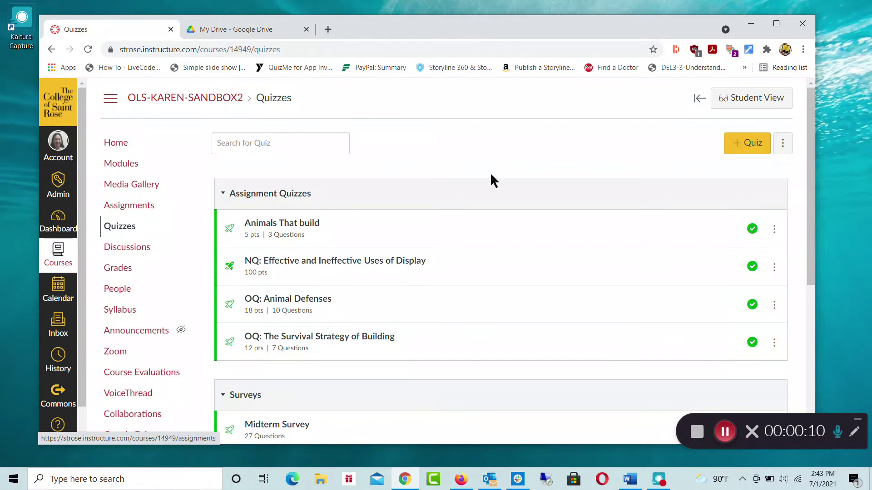
- Start a new quiz using the New Quizzes engine
left_click(744, 144)
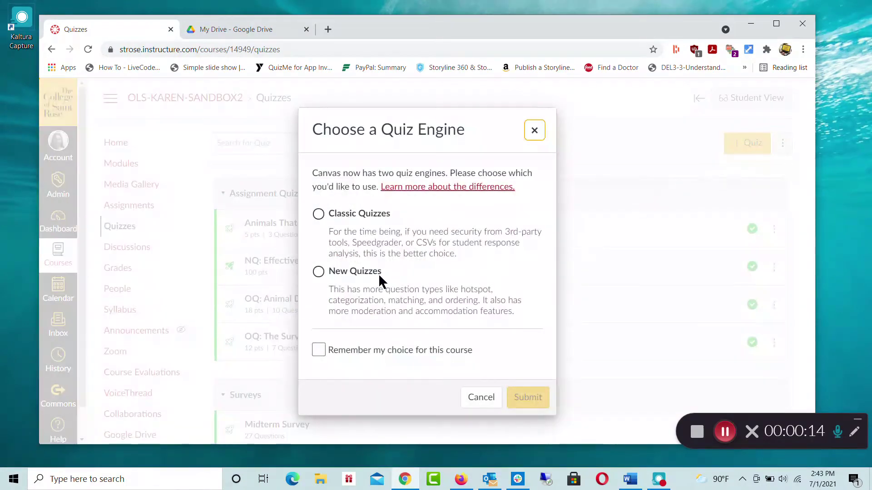
left_click(318, 272)
left_click(528, 398)
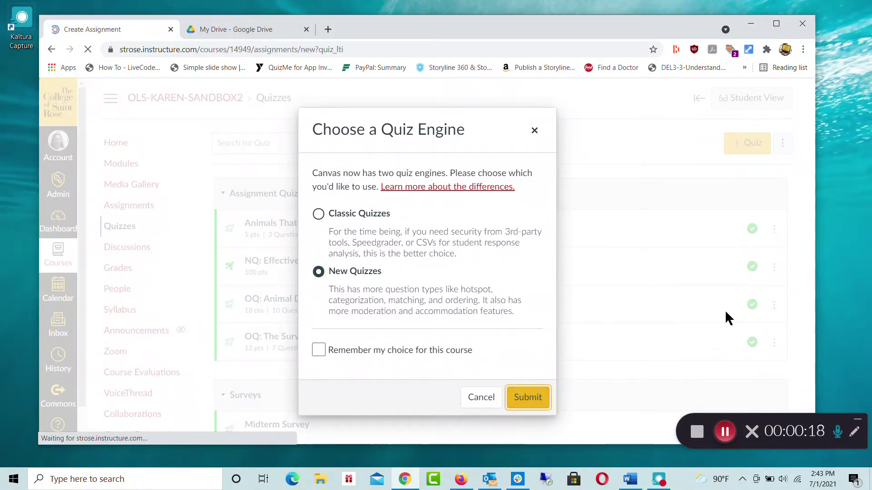
- Name the quiz Biology and proceed to building its content
left_click(311, 209)
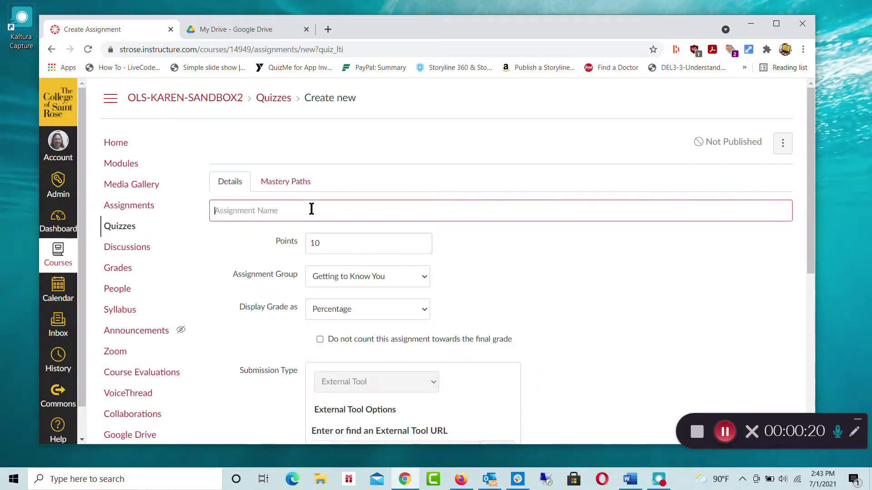
type("Biology")
scroll(612, 249, "down", 4)
scroll(633, 248, "down", 3)
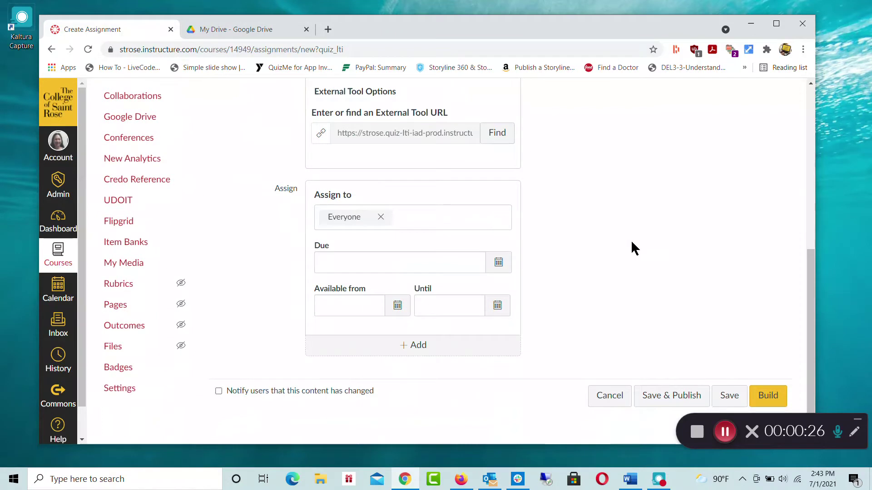
left_click(768, 396)
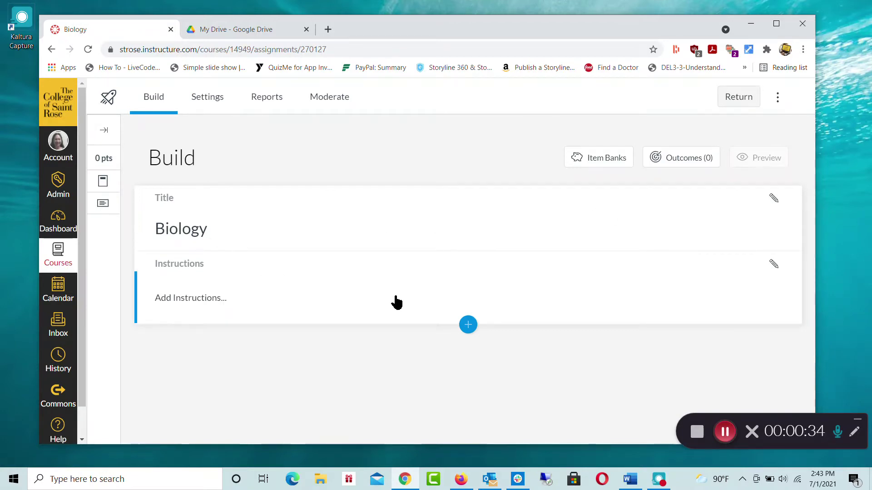
- Add the numeric question Subst 11 from the Substitution item bank to the quiz
left_click(468, 325)
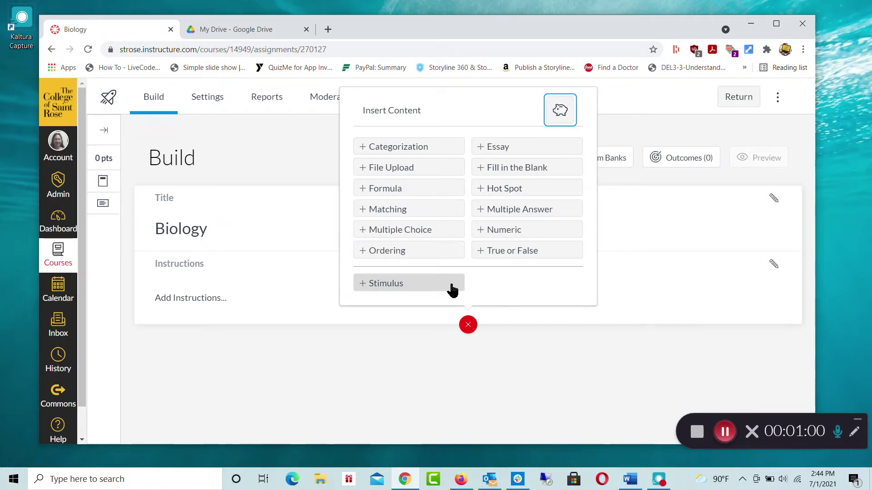
left_click(561, 113)
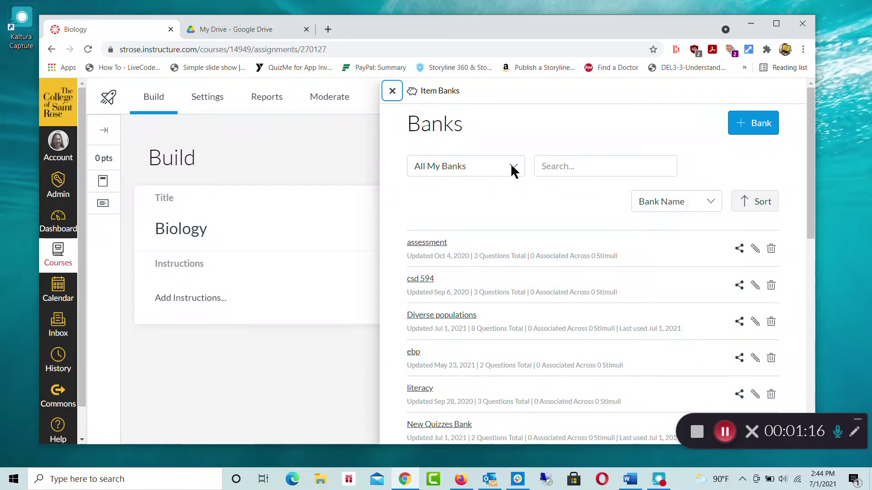
left_click(513, 168)
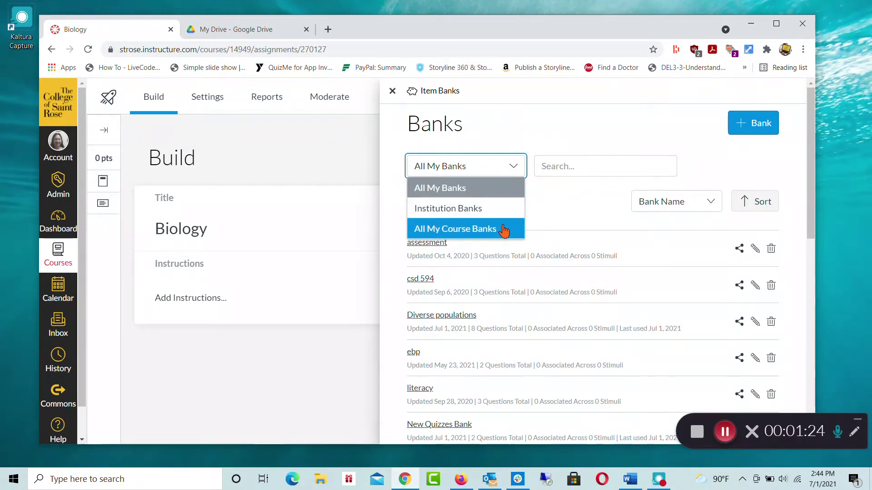
left_click(494, 188)
scroll(626, 269, "down", 10)
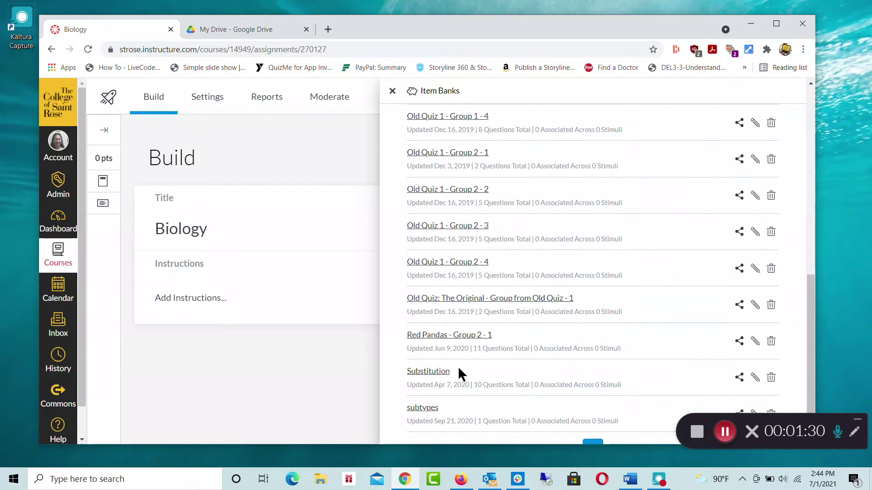
left_click(434, 372)
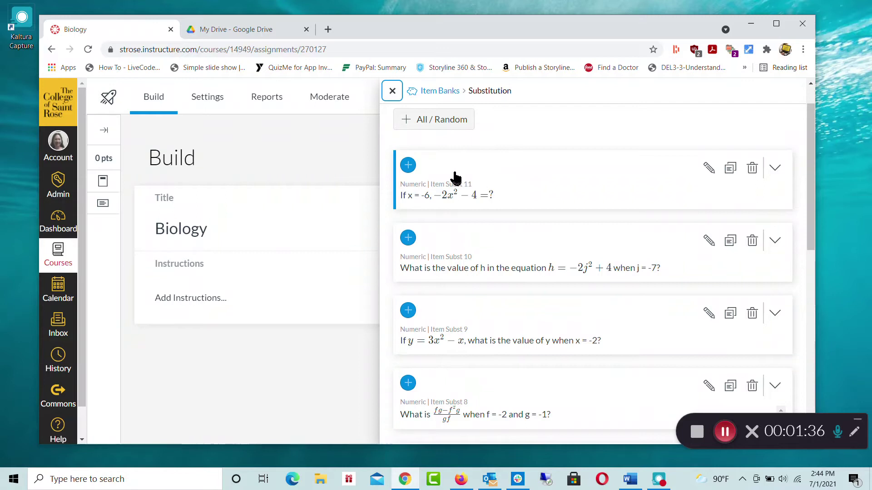
left_click(407, 166)
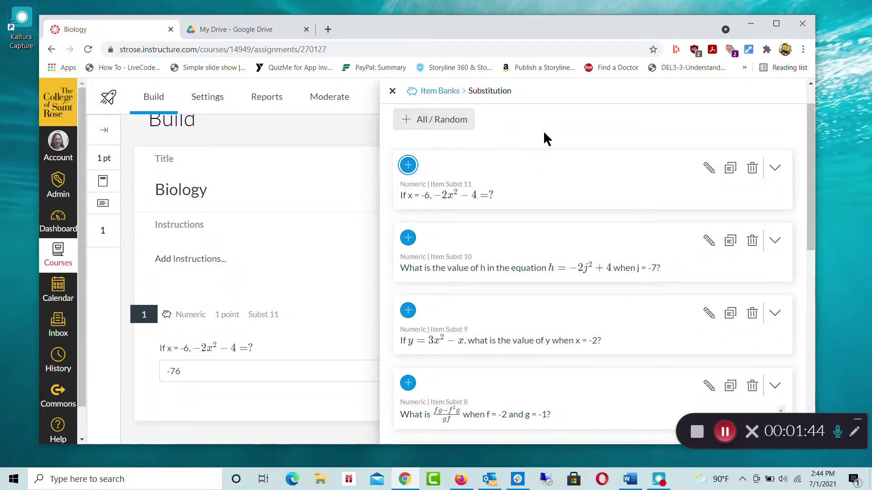
- Add the multiple answer question on the Dynamic Evaluation of Motor Speech Skills from the assessment bank, and close the item banks
left_click(446, 93)
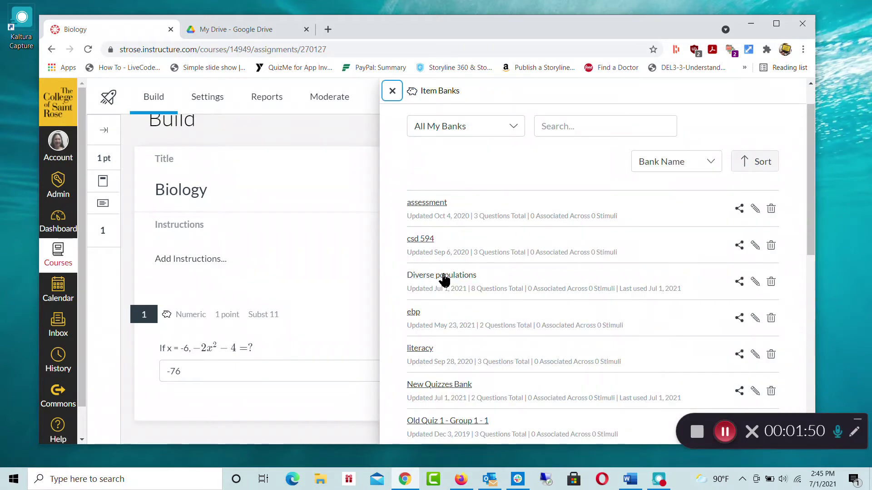
left_click(427, 203)
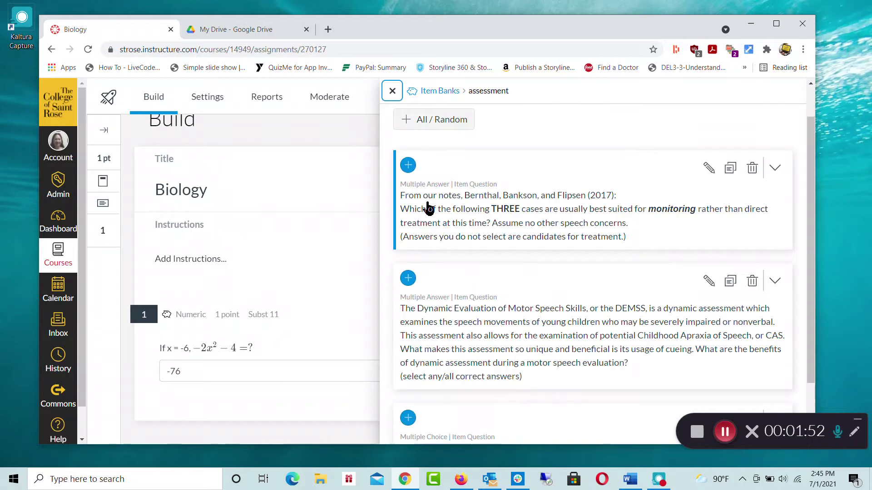
left_click(409, 277)
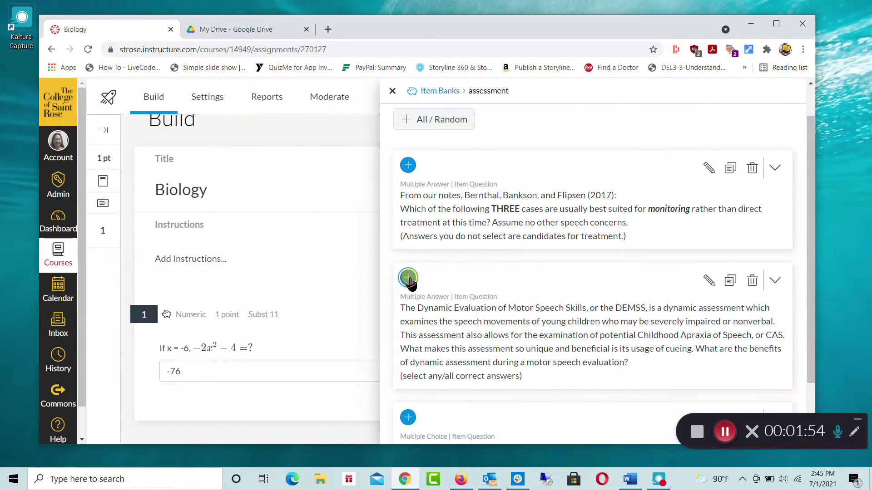
left_click(440, 90)
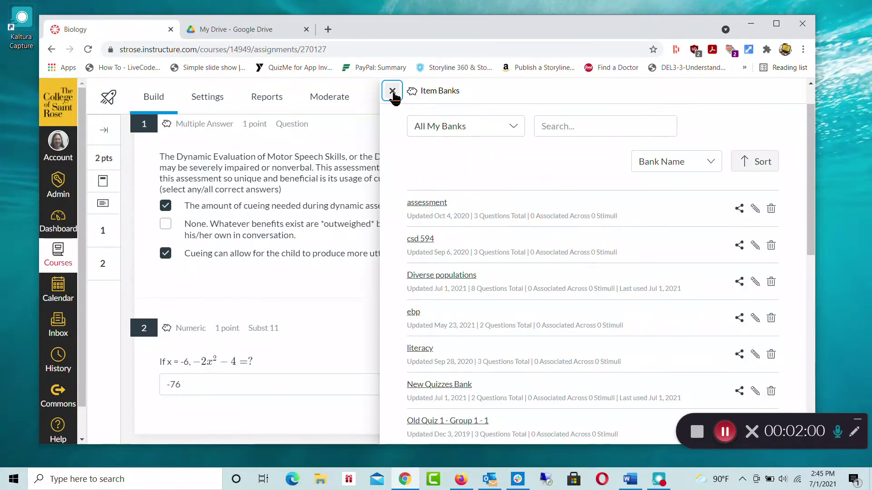
left_click(393, 92)
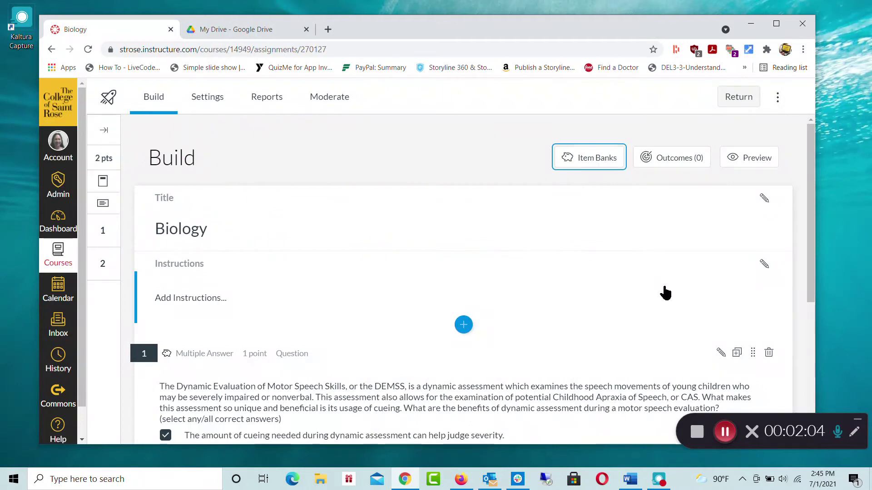
- Insert a multiple choice question after question 2, titled Biology, with the stem "What is the color of the sky?"
scroll(658, 291, "down", 5)
scroll(665, 293, "down", 1)
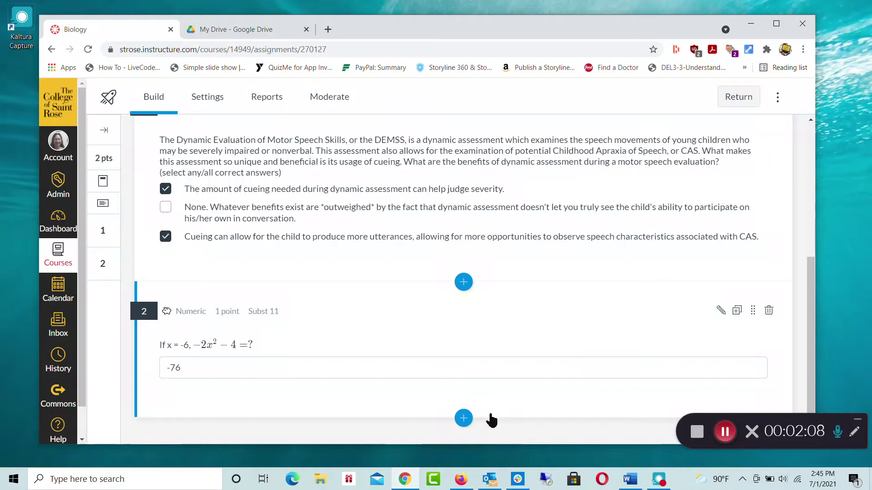
left_click(463, 420)
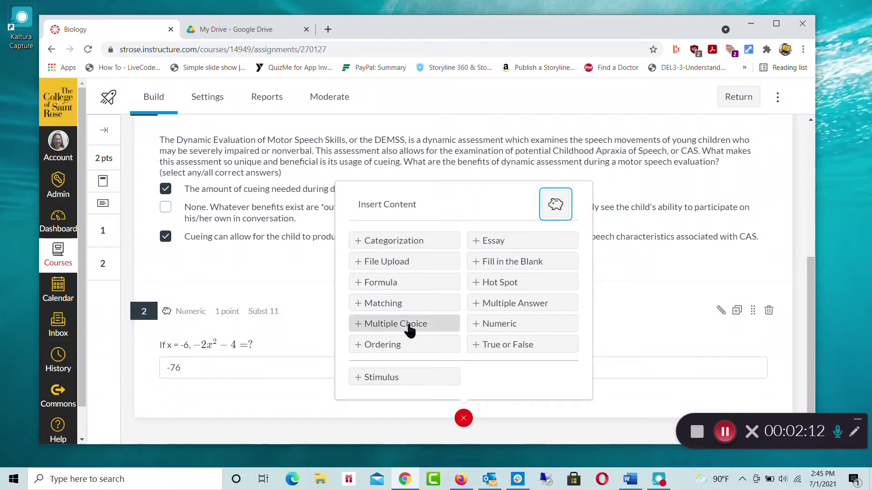
left_click(408, 324)
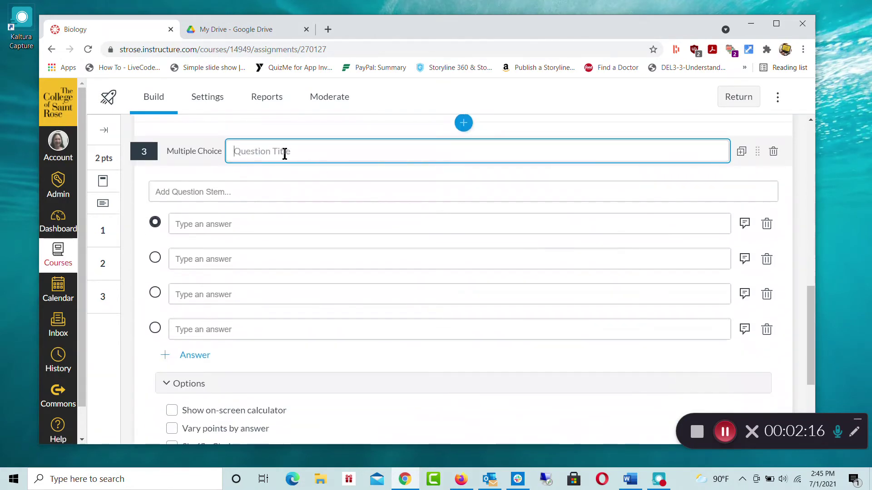
type("Biology")
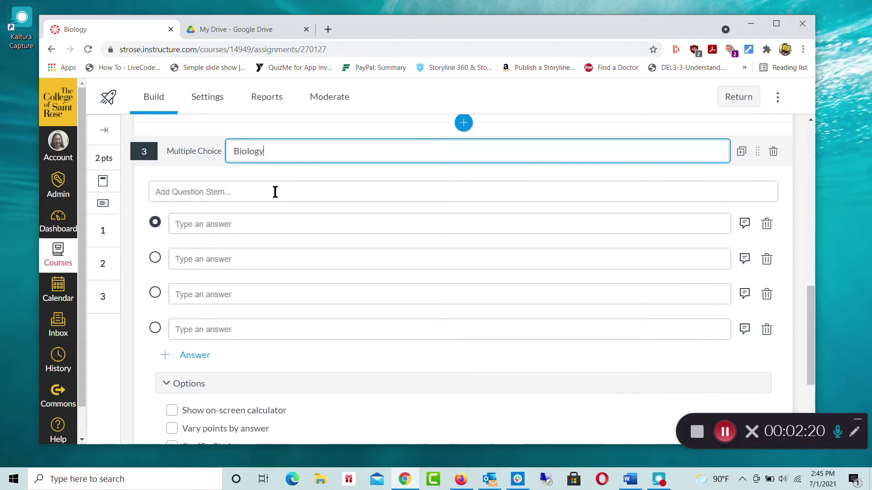
left_click(274, 191)
type("What is the color of ")
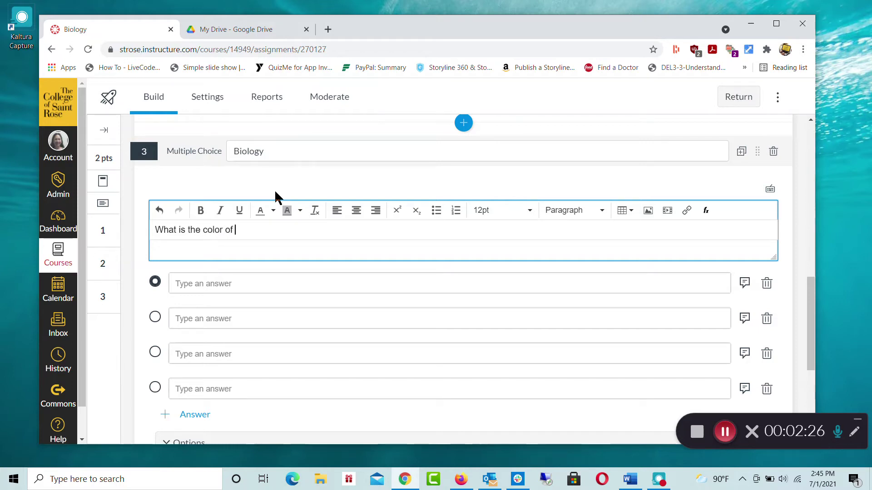
type("the sky?")
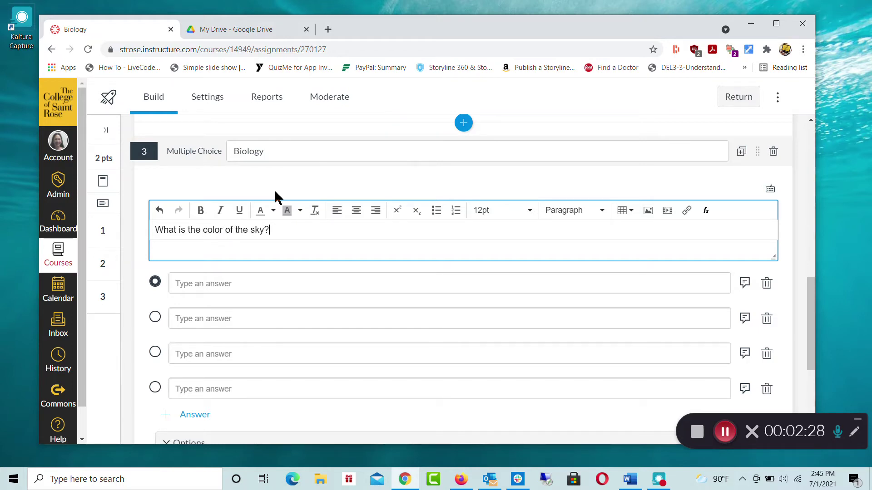
- Enter violet and blue as the first two answers and mark blue as the correct one
left_click(238, 284)
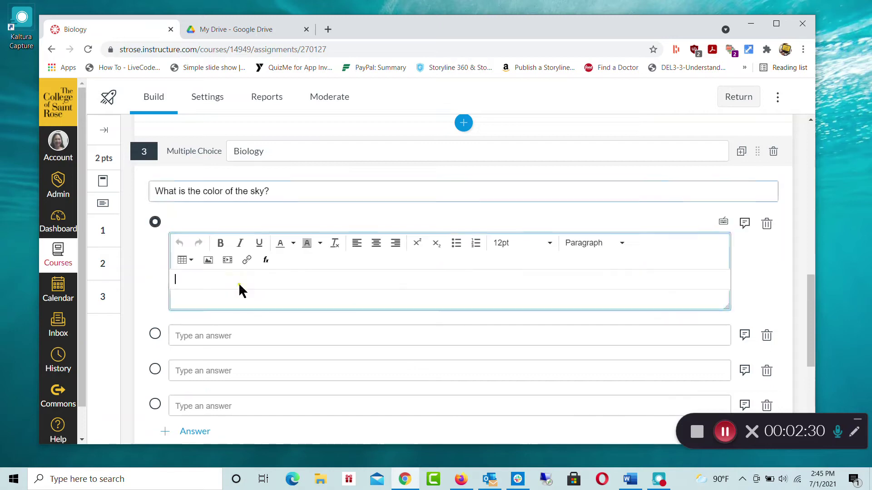
type("violet")
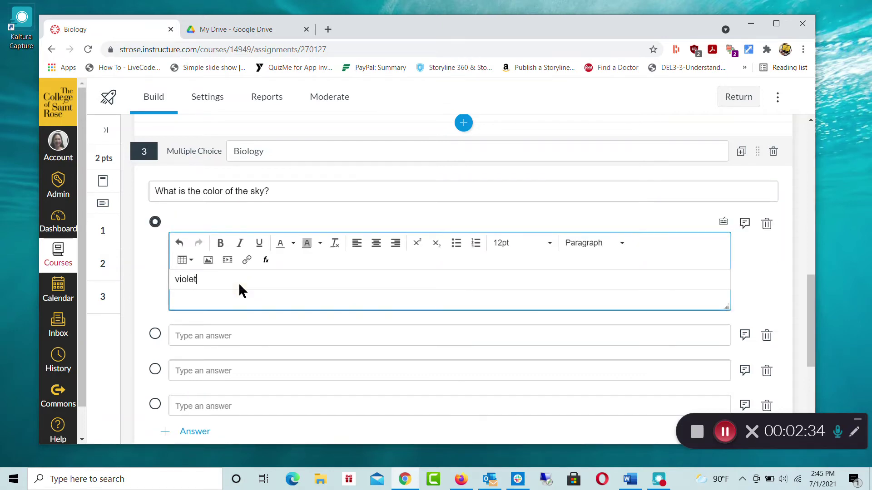
left_click(276, 336)
type("blue")
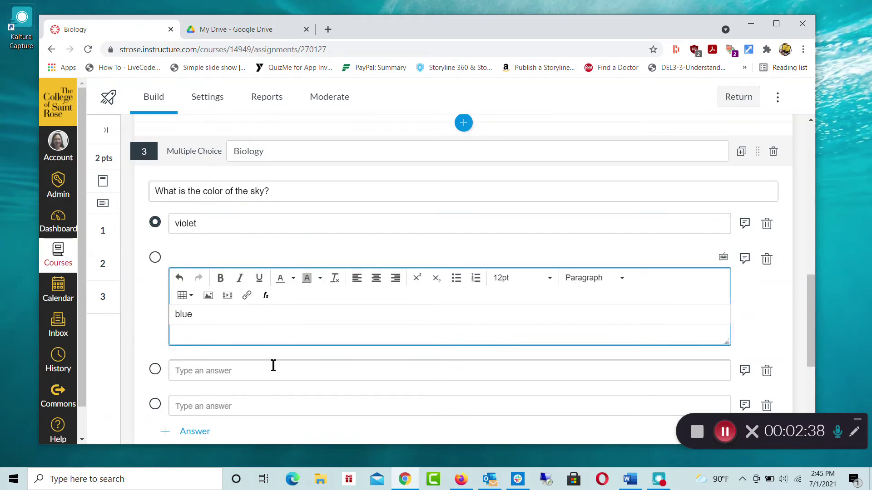
left_click(258, 369)
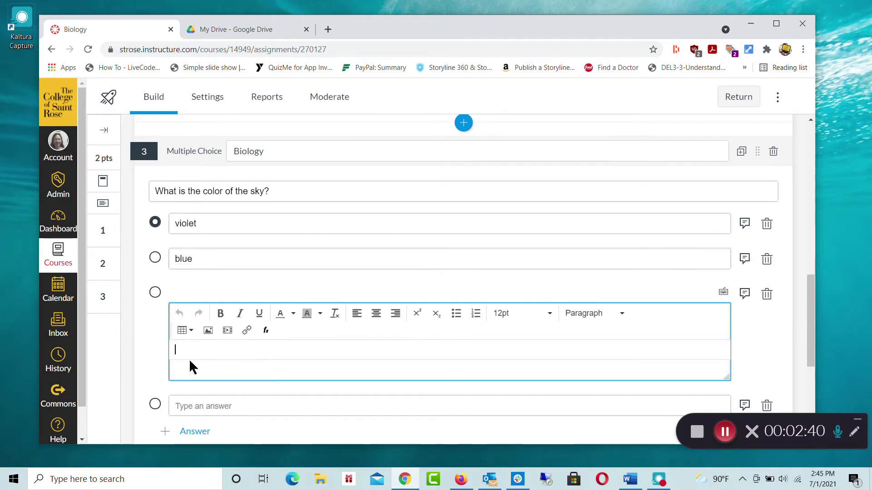
left_click(154, 259)
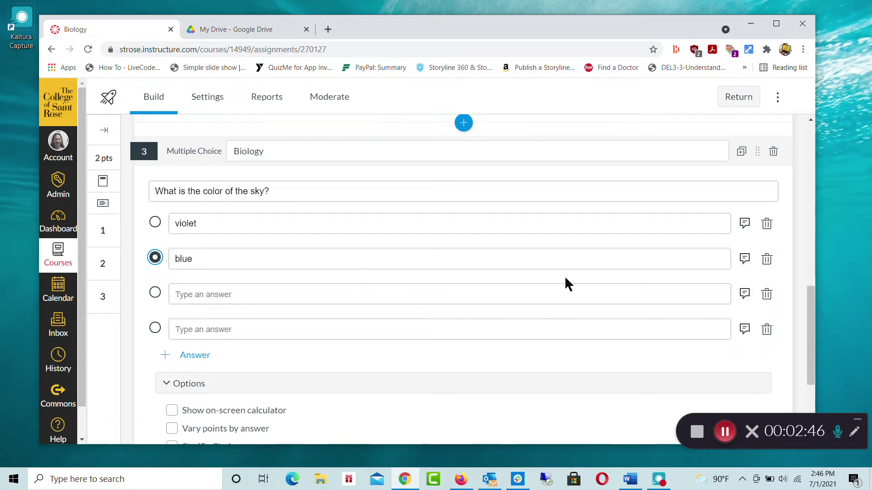
- Add the answer feedback "True!" to the blue choice
left_click(744, 259)
left_click(332, 352)
type("Tur")
type("rue!")
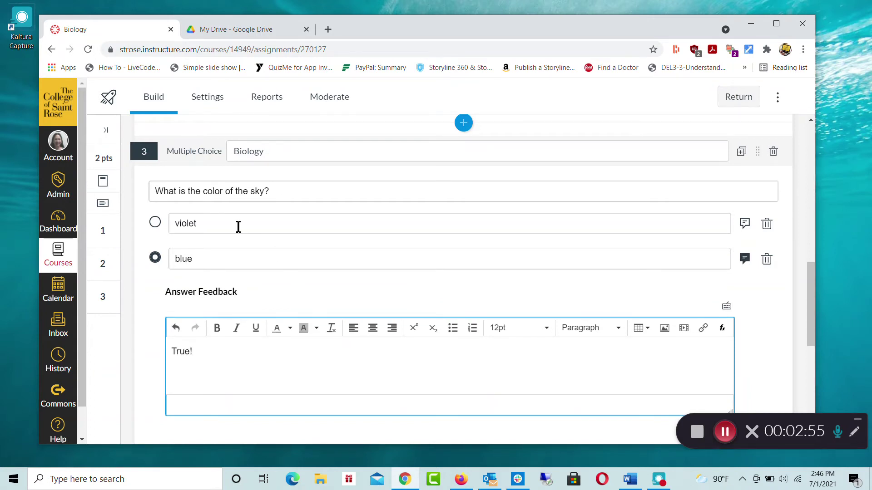
- Add the answer feedback "Not violet." to the violet choice and finish editing it
left_click(745, 224)
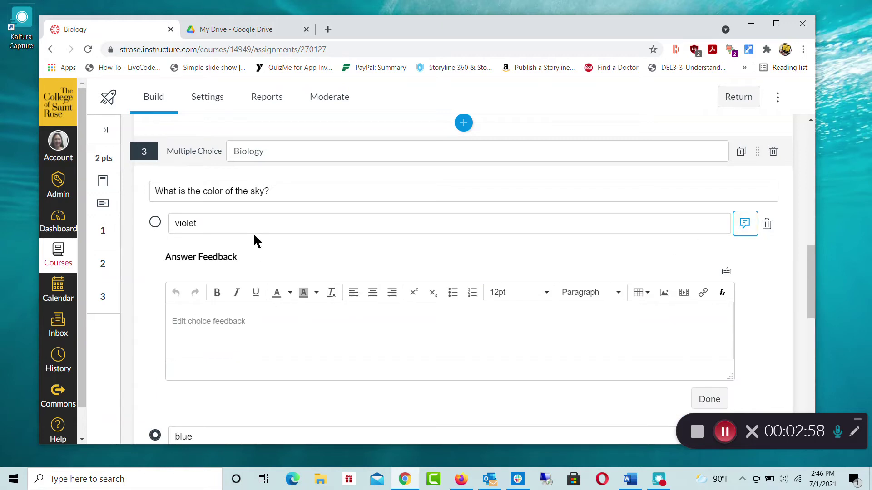
left_click(239, 319)
type("Not violet.")
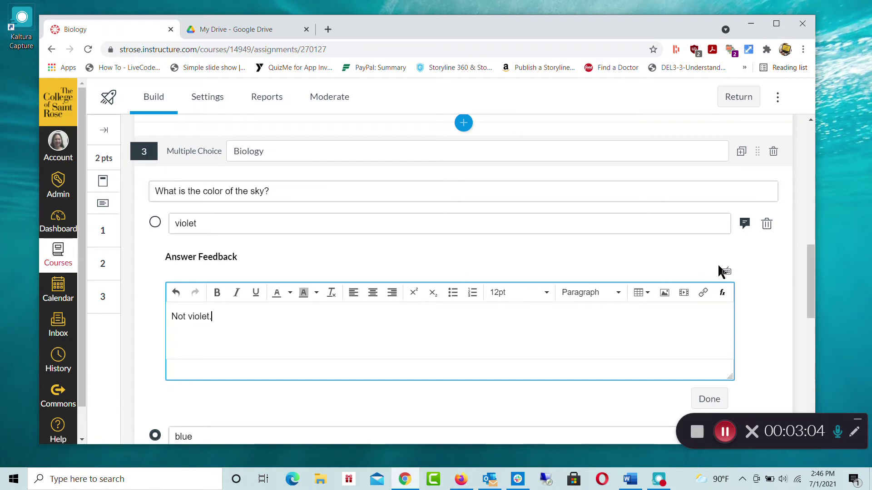
left_click(708, 400)
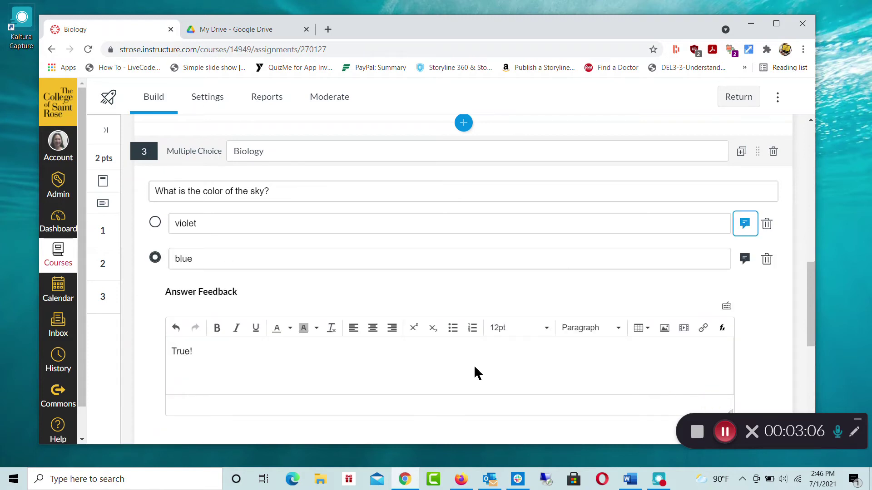
- Reopen the violet choice's feedback and review the feedback entered for both answers
scroll(467, 371, "down", 4)
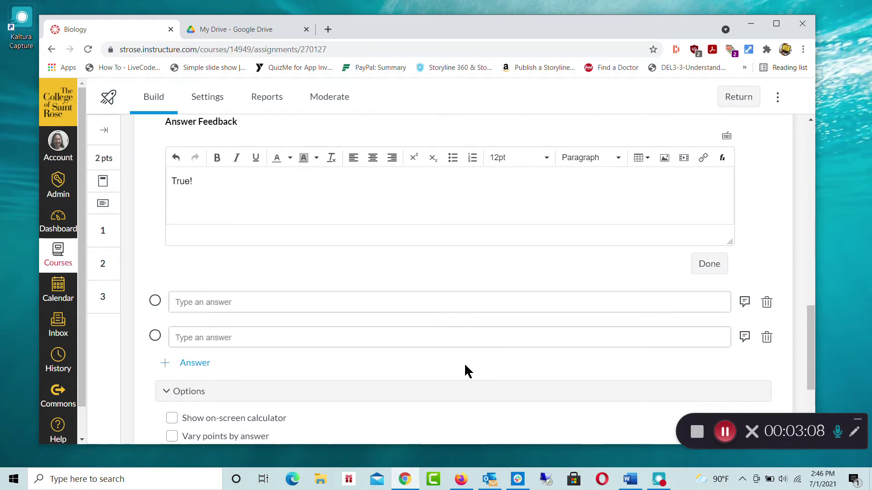
scroll(468, 371, "up", 4)
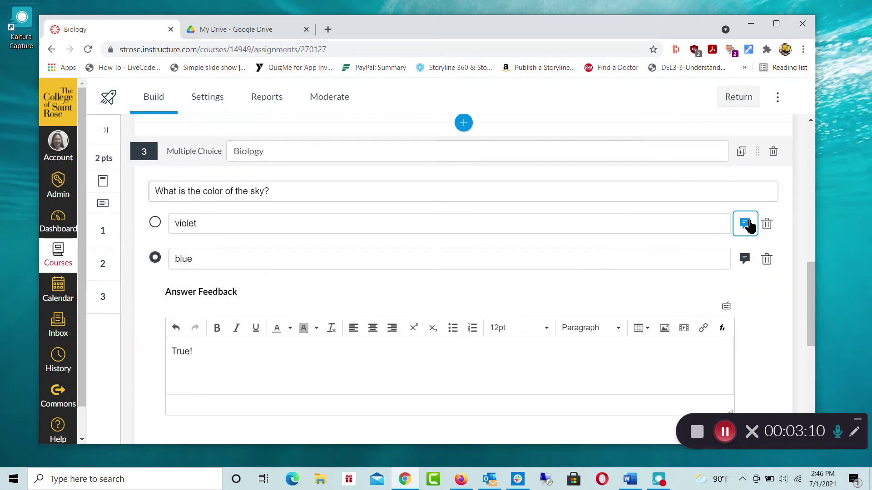
left_click(745, 223)
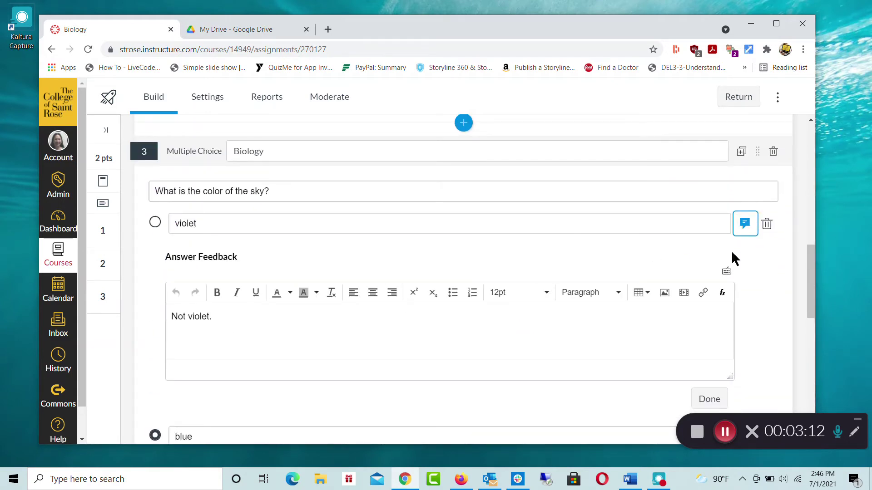
scroll(578, 356, "down", 5)
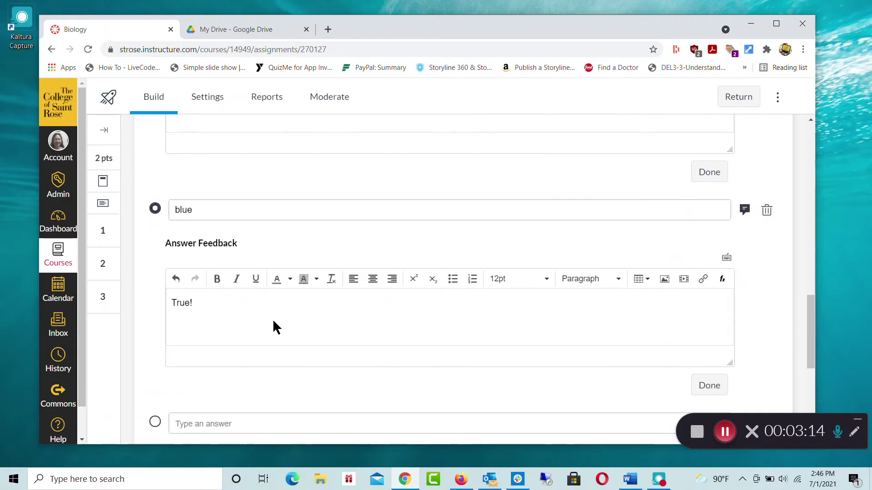
- Enable Shuffle Choices in the options of the multiple choice question
scroll(604, 313, "down", 5)
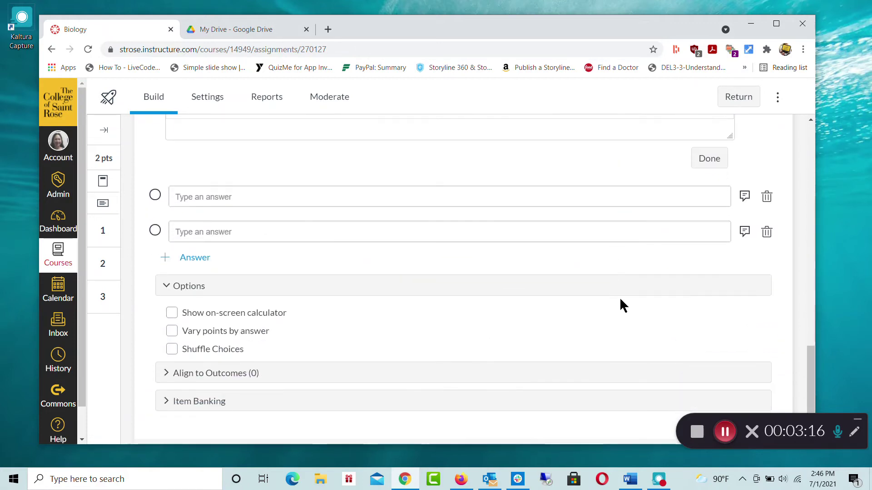
scroll(624, 301, "down", 2)
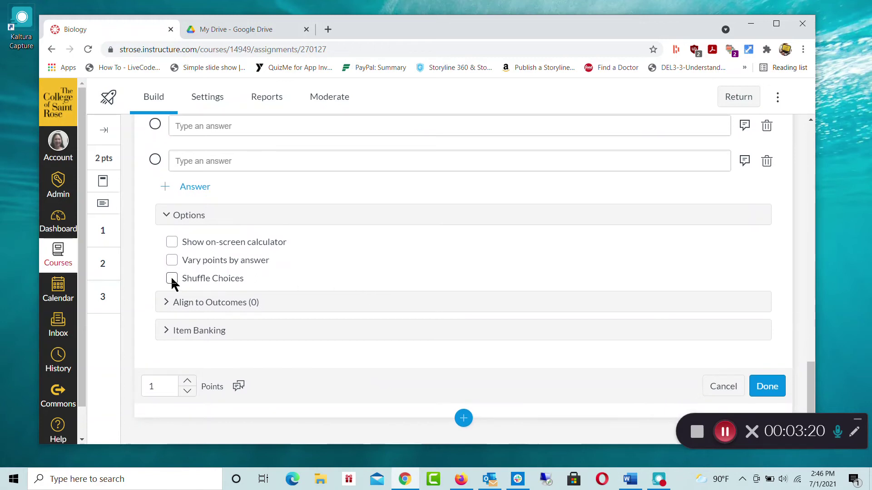
left_click(172, 280)
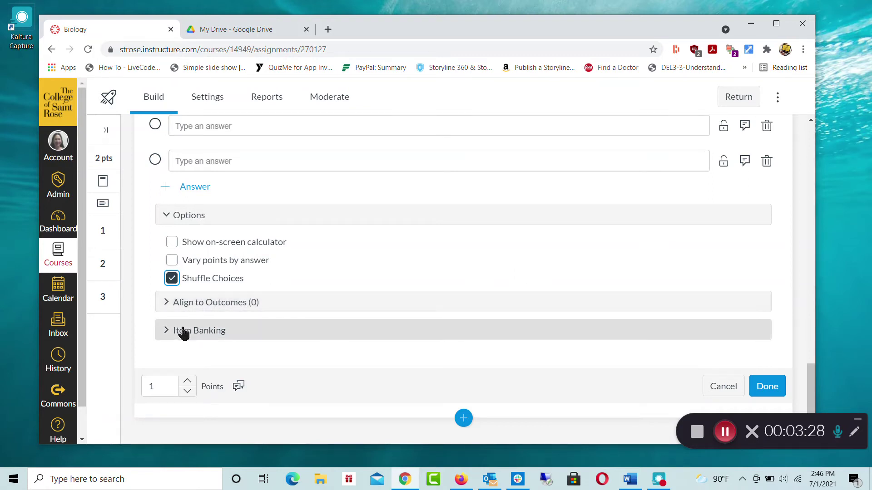
- Expand the question's item banking section and try to add the question to a bank
left_click(168, 336)
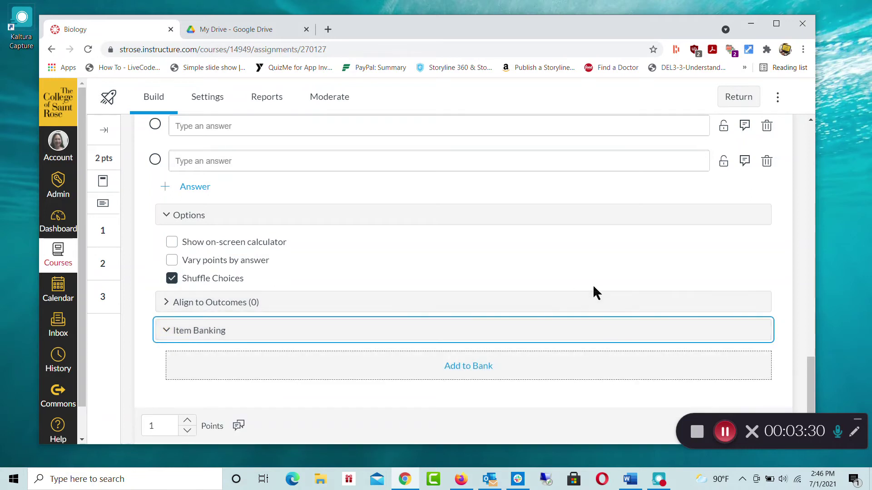
scroll(593, 285, "down", 2)
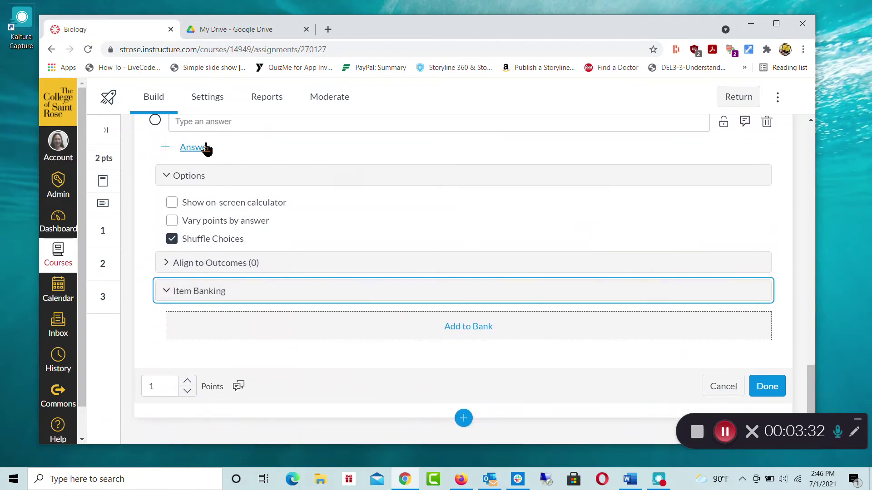
left_click(465, 331)
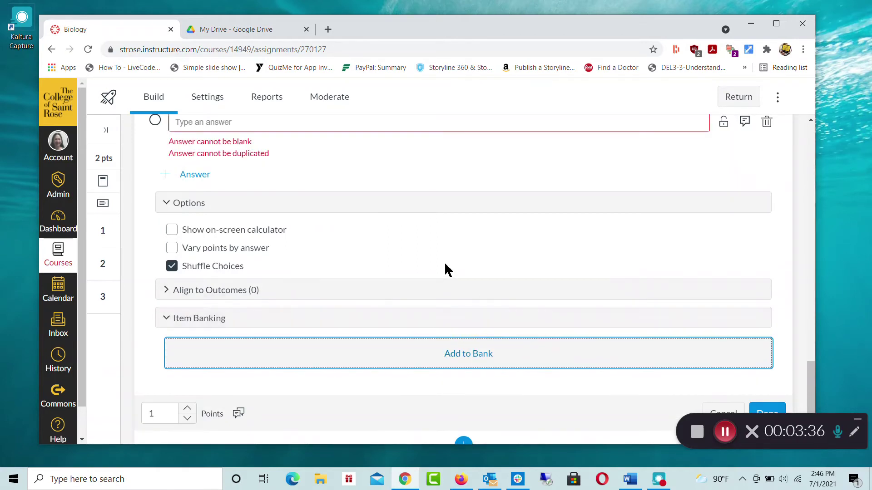
- Enter green as the third answer choice and delete the blank fourth choice
scroll(445, 270, "up", 4)
left_click(255, 245)
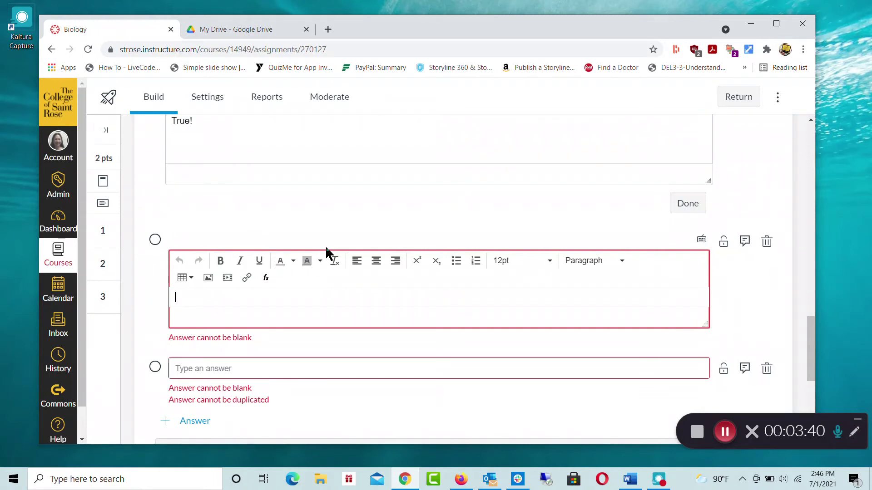
type("green")
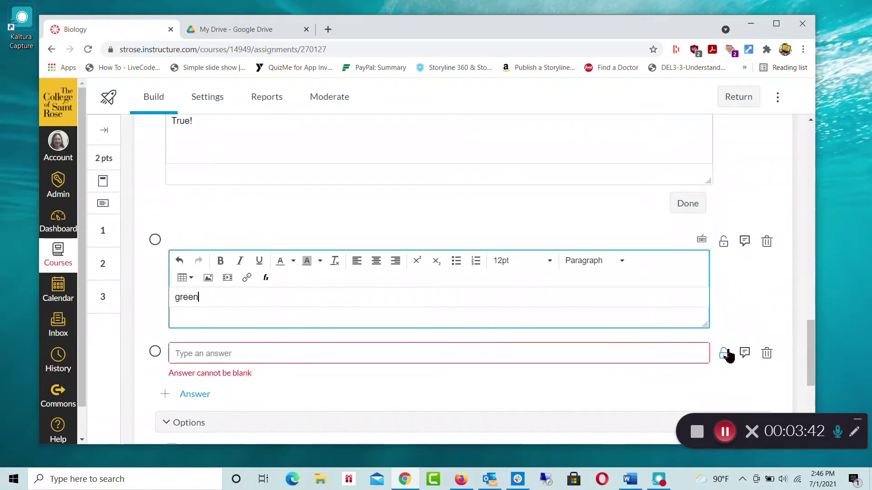
left_click(767, 355)
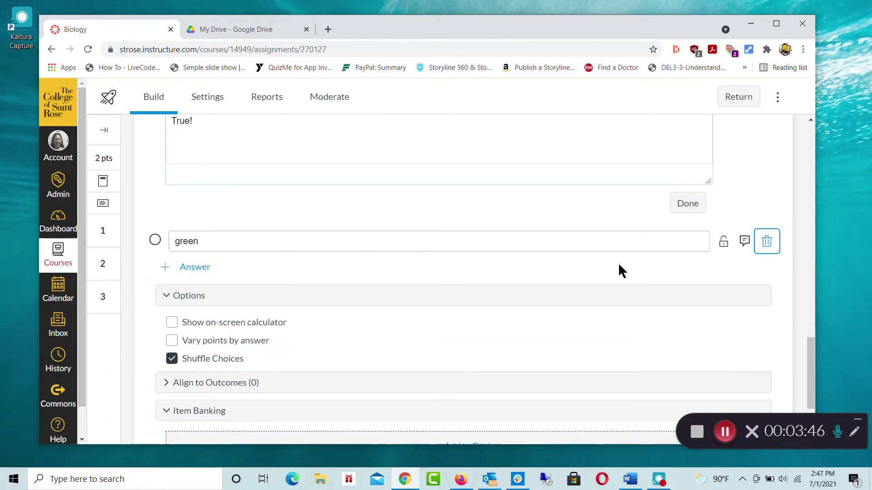
- Add the multiple choice question to the existing item bank named literacy
scroll(462, 311, "down", 3)
left_click(469, 327)
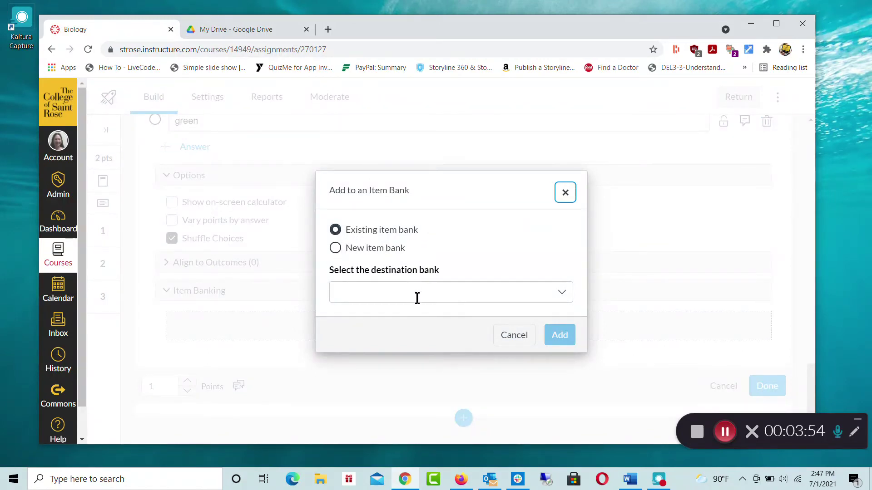
left_click(563, 295)
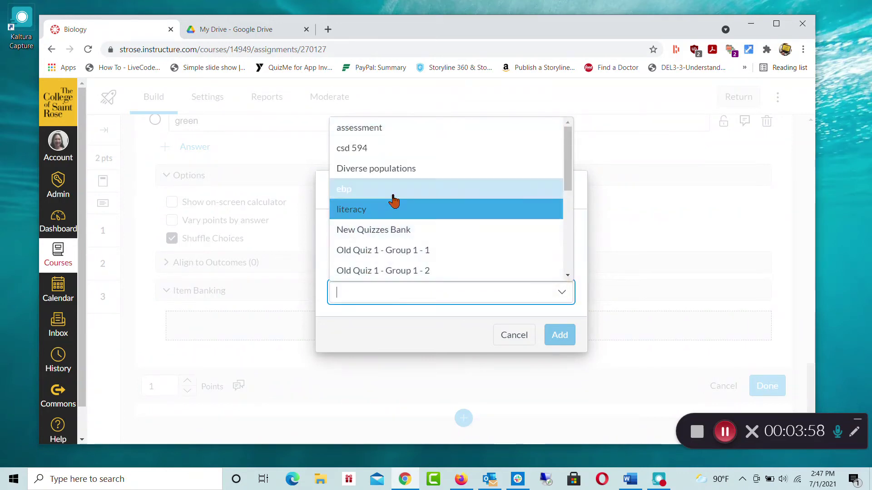
left_click(380, 209)
left_click(559, 336)
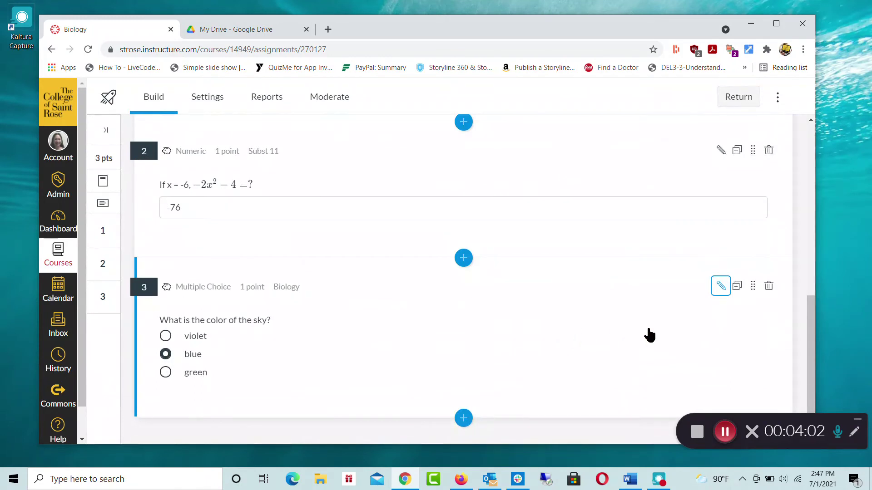
- Open the numeric question Subst 11 for editing and duplicate it in the quiz
scroll(643, 342, "up", 10)
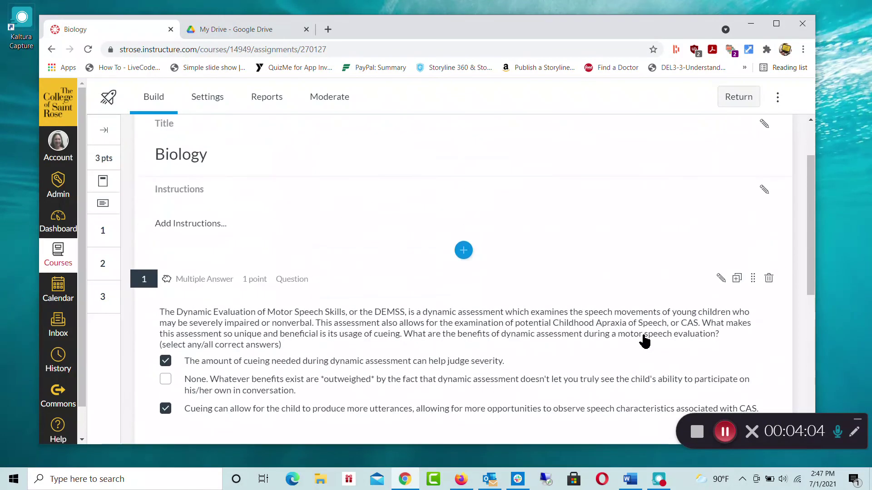
scroll(553, 345, "down", 10)
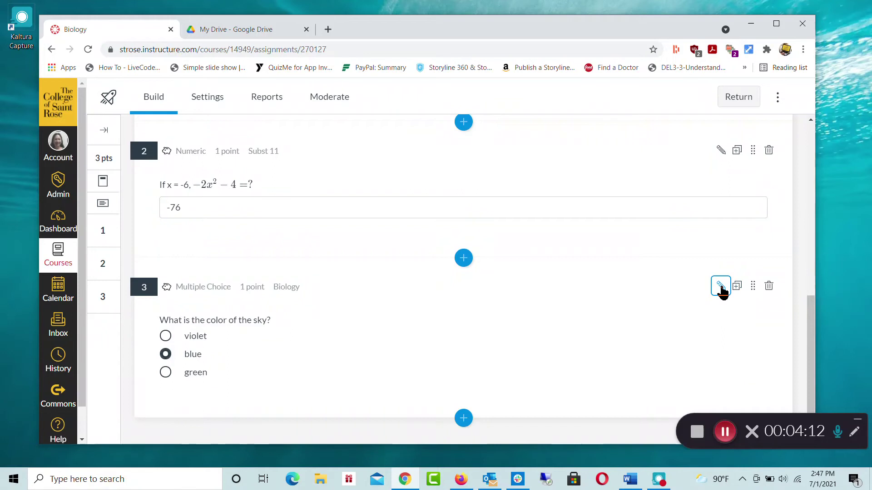
left_click(721, 150)
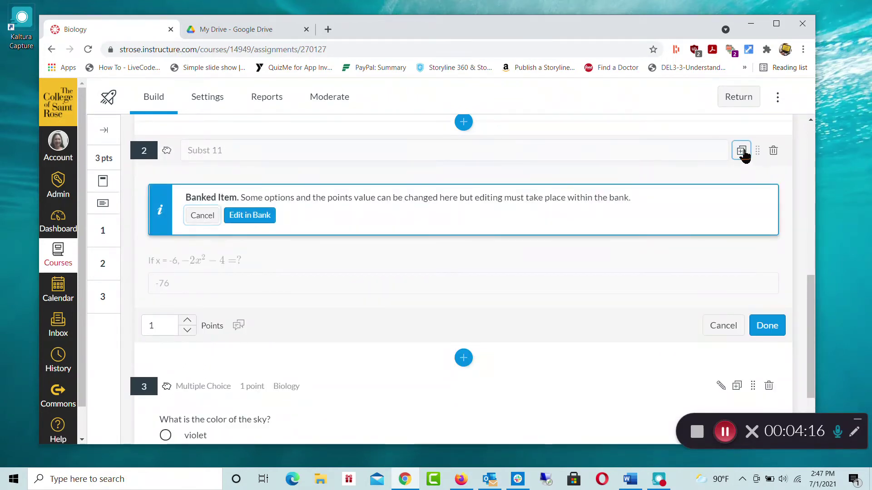
left_click(742, 151)
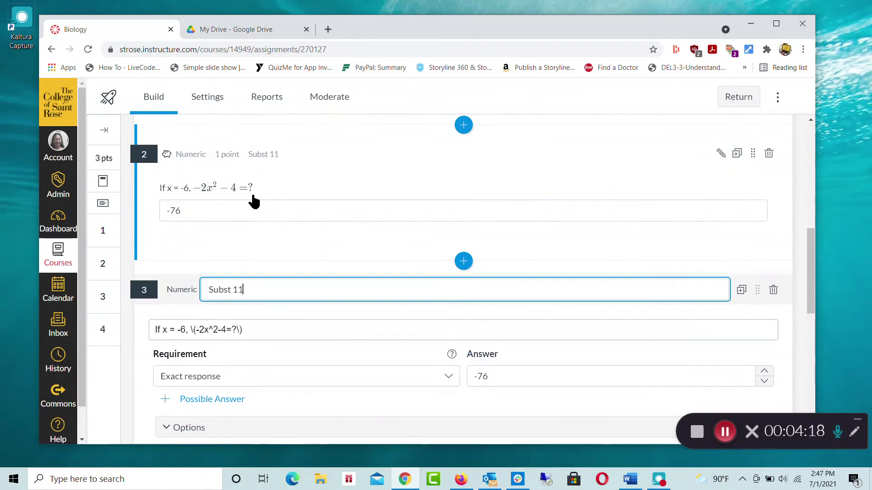
- Remove the duplicated copy of the Subst 11 question from the quiz
scroll(615, 328, "down", 2)
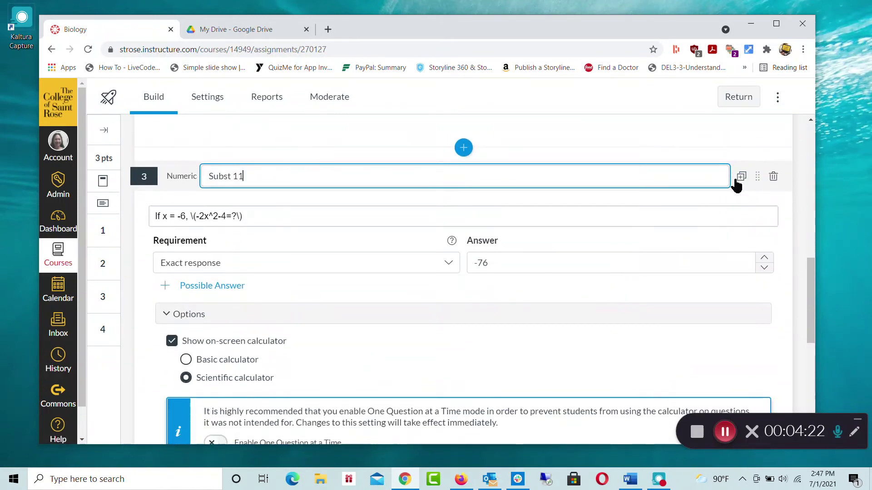
left_click(774, 178)
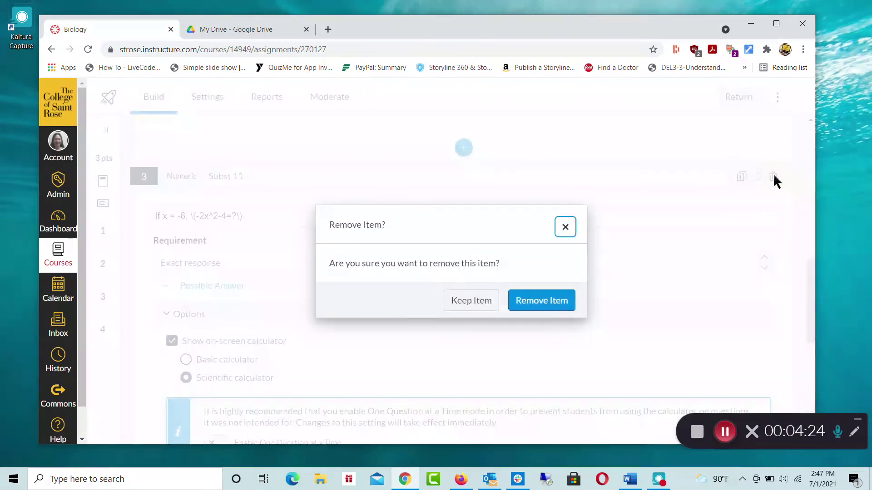
left_click(557, 304)
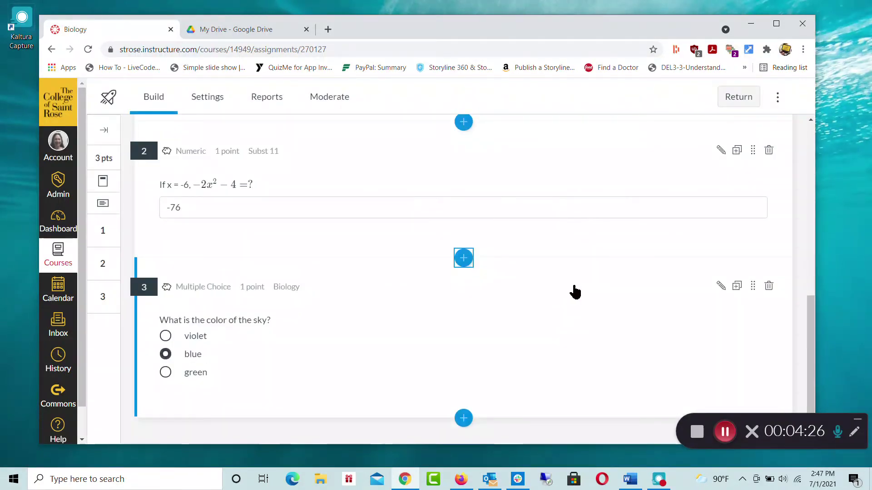
- Move the numeric question Subst 11 above the Multiple Answer question and check the resulting question order
scroll(656, 250, "up", 2)
left_click_drag(753, 267, 516, 143)
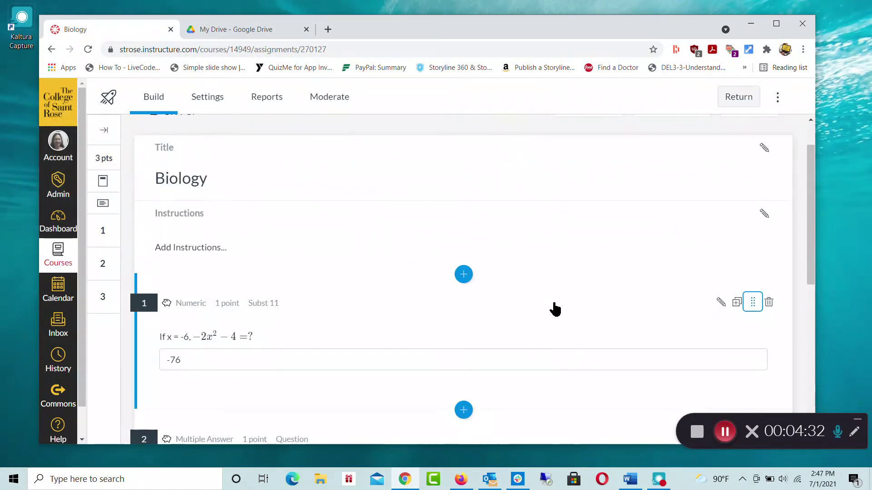
scroll(555, 307, "down", 3)
scroll(554, 307, "down", 3)
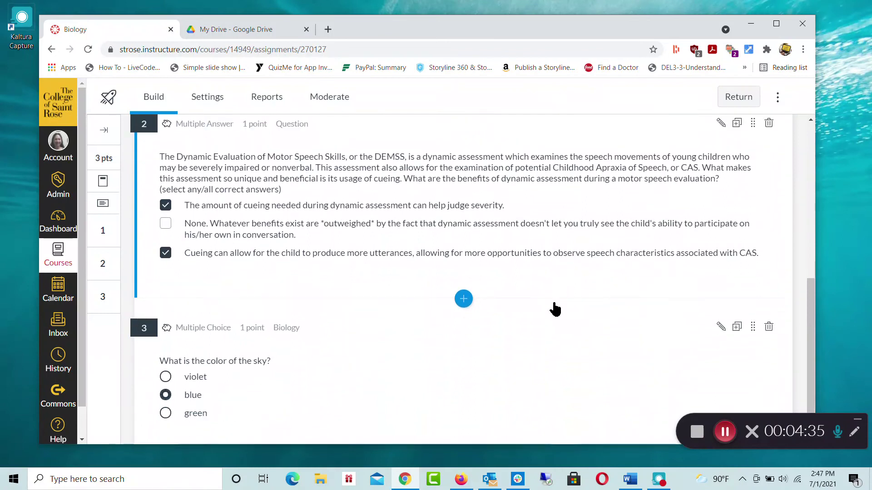
- Move the numeric question Subst 11 back to second place, below the Multiple Answer question
scroll(554, 307, "up", 3)
left_click_drag(752, 132, 544, 429)
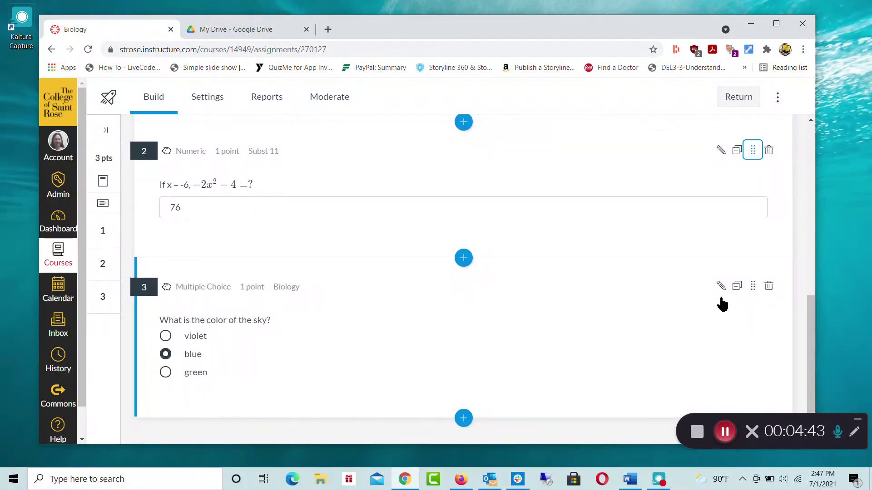
- Preview the Biology quiz as students would see it, then exit the preview
scroll(725, 308, "up", 10)
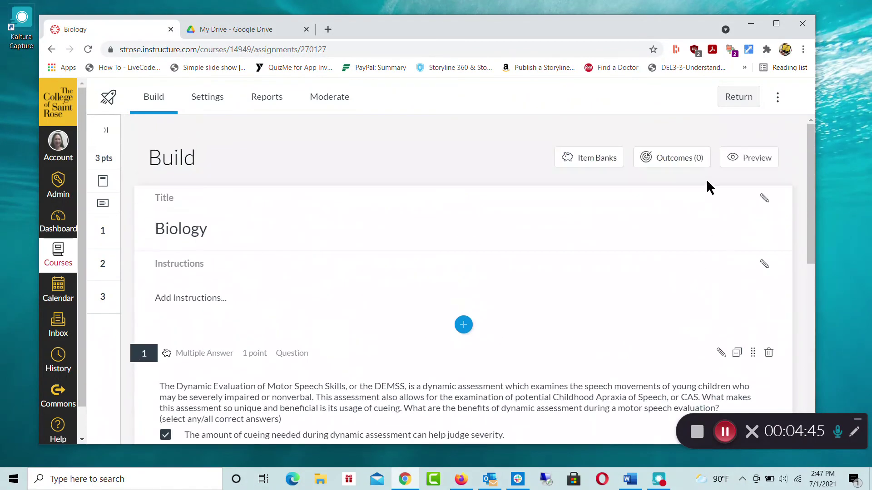
left_click(747, 160)
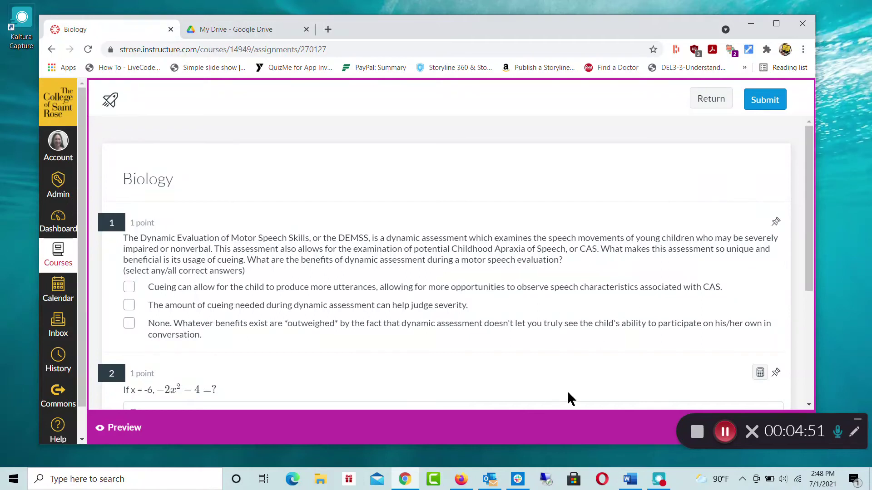
left_click_drag(663, 28, 663, 12)
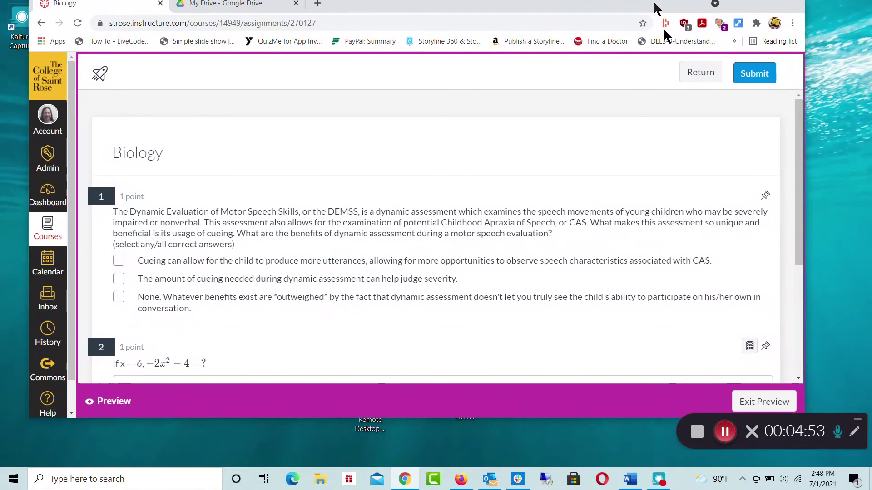
left_click(774, 413)
- Open the numeric question Subst 11 for editing within its item bank
scroll(674, 324, "down", 8)
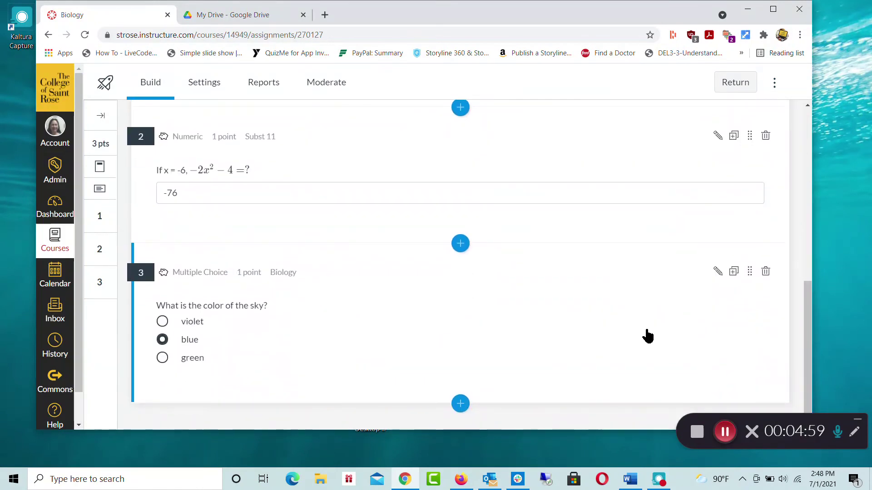
scroll(648, 336, "up", 10)
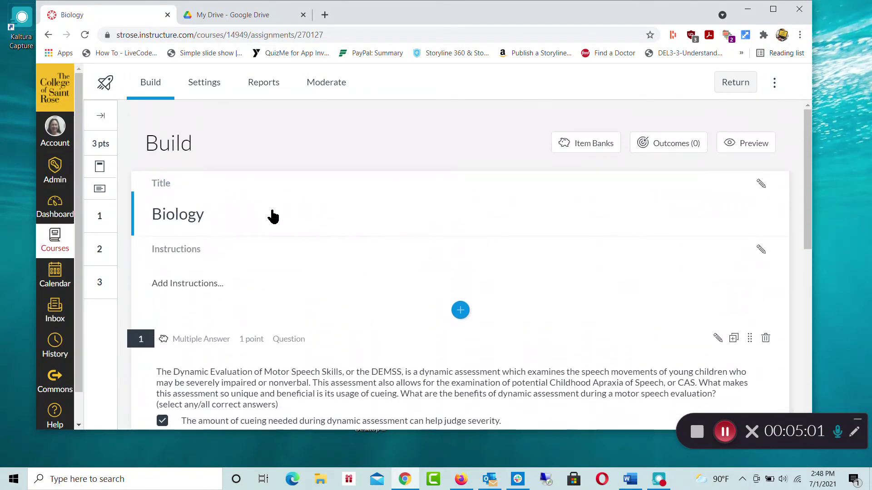
scroll(281, 276, "down", 5)
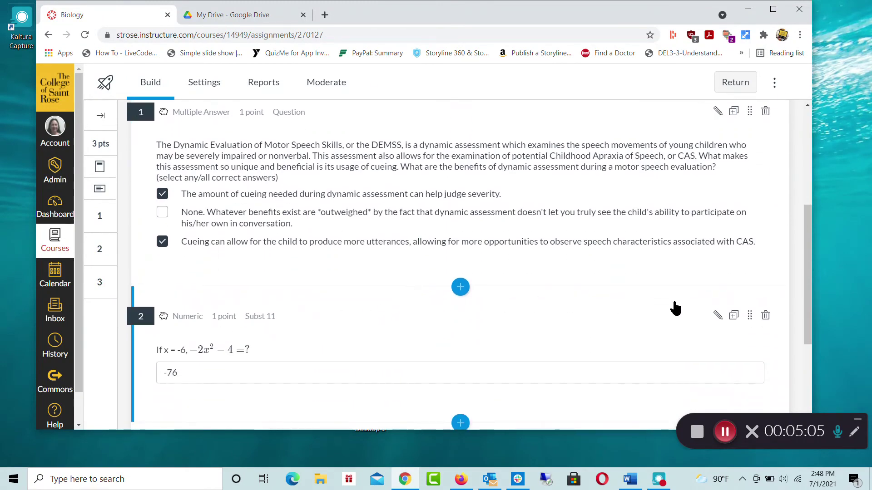
left_click(717, 314)
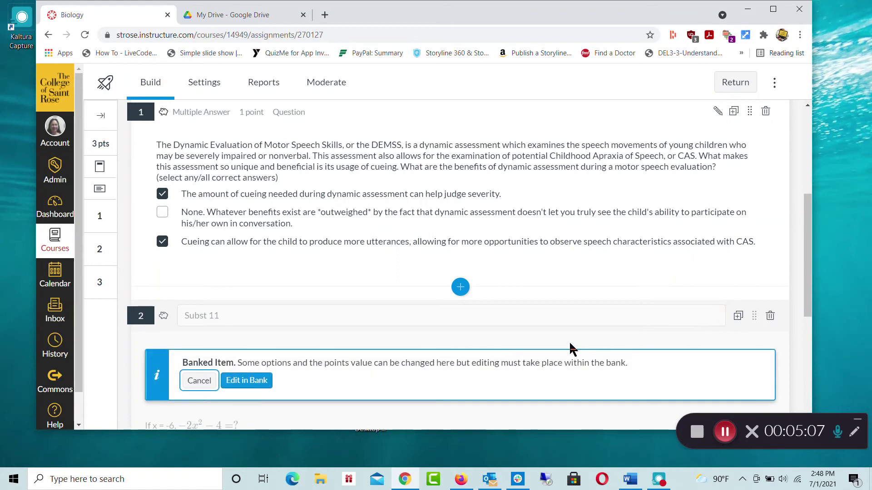
scroll(365, 342, "down", 3)
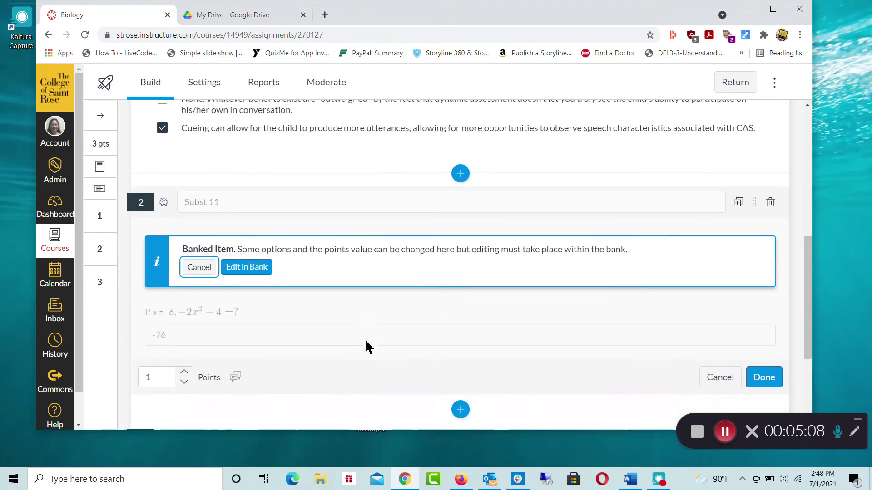
left_click(260, 269)
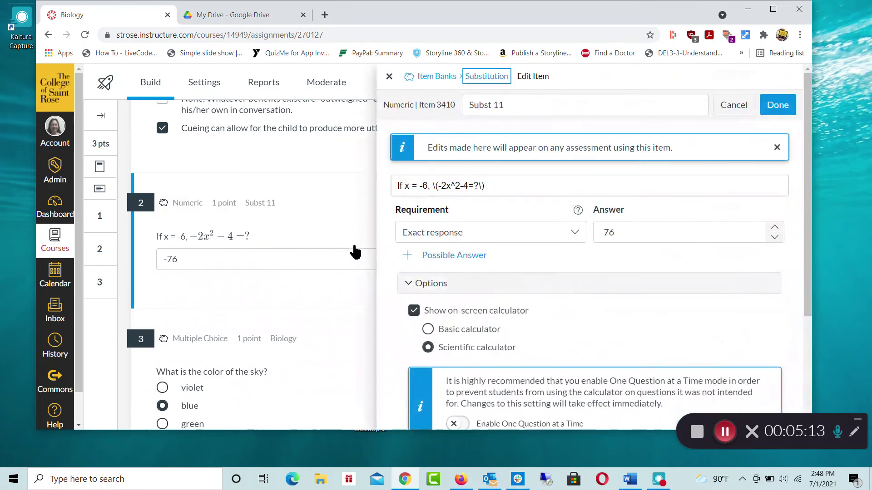
- Review the answer and calculator options of the banked Subst 11 question, then finish editing without changing anything
scroll(518, 258, "down", 1)
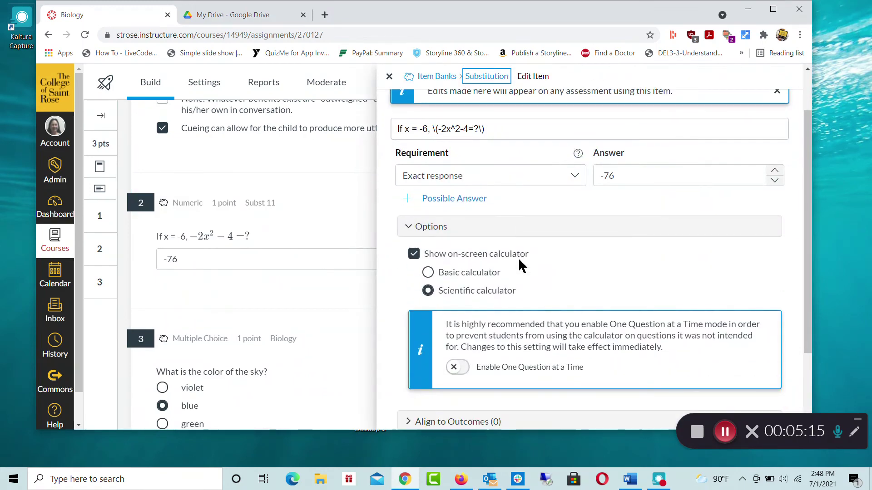
scroll(519, 258, "down", 2)
scroll(540, 341, "up", 3)
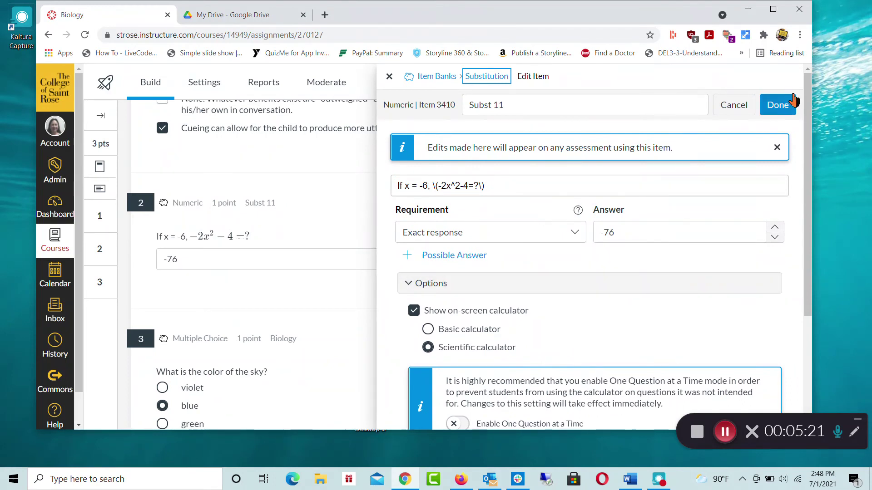
left_click(778, 105)
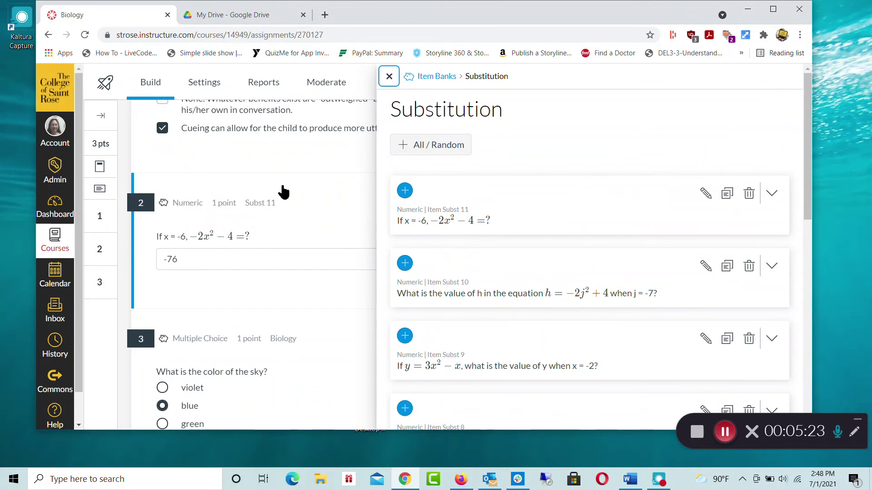
scroll(296, 194, "down", 2)
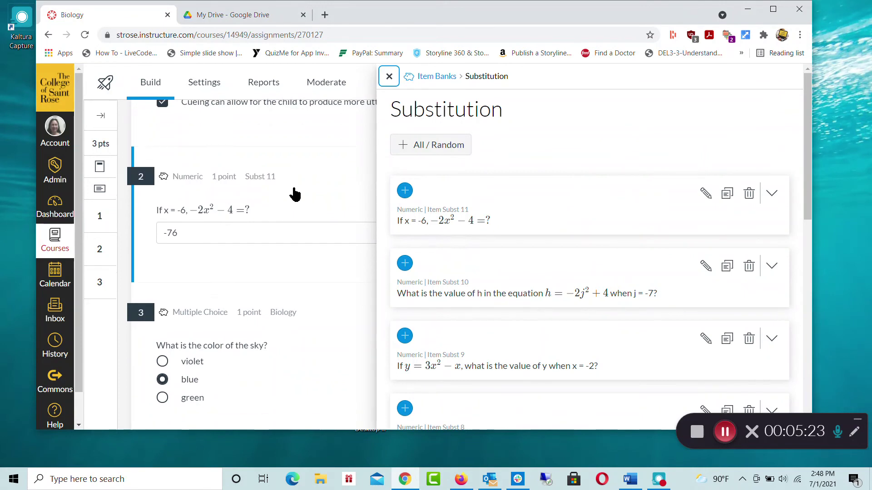
- Add the numeric question Subst 11 from the Substitution item bank to the quiz again and close the bank
left_click(404, 190)
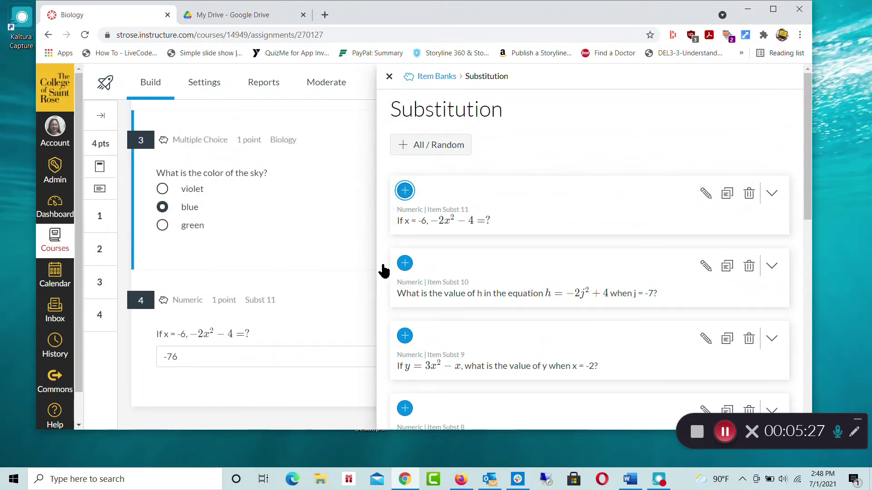
left_click(256, 381)
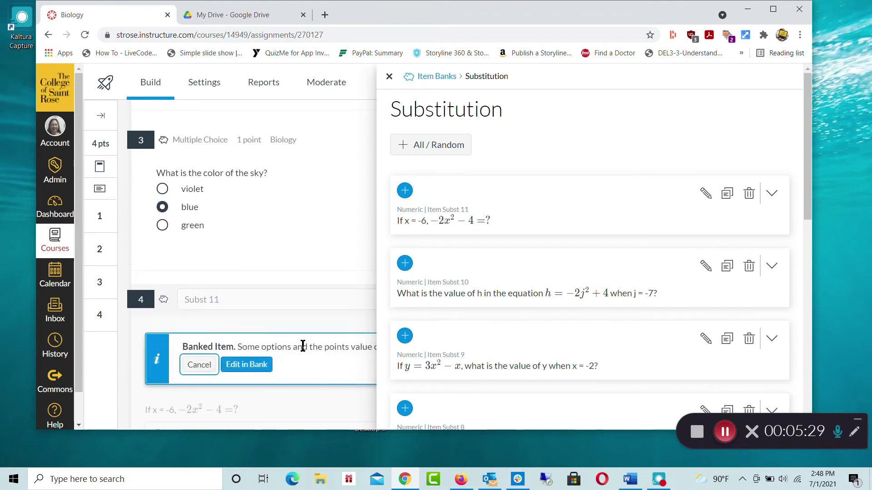
left_click(390, 76)
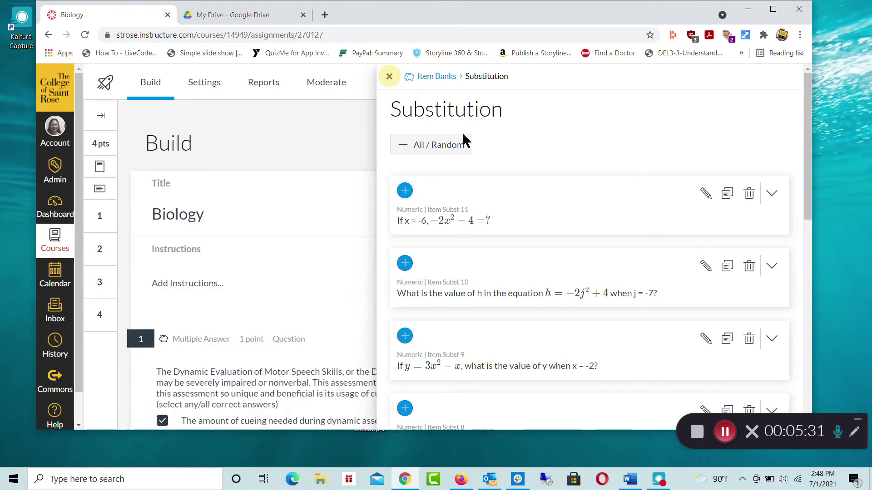
- Set the multiple-choice question about the color of the sky to 10 points and save it
scroll(436, 345, "down", 5)
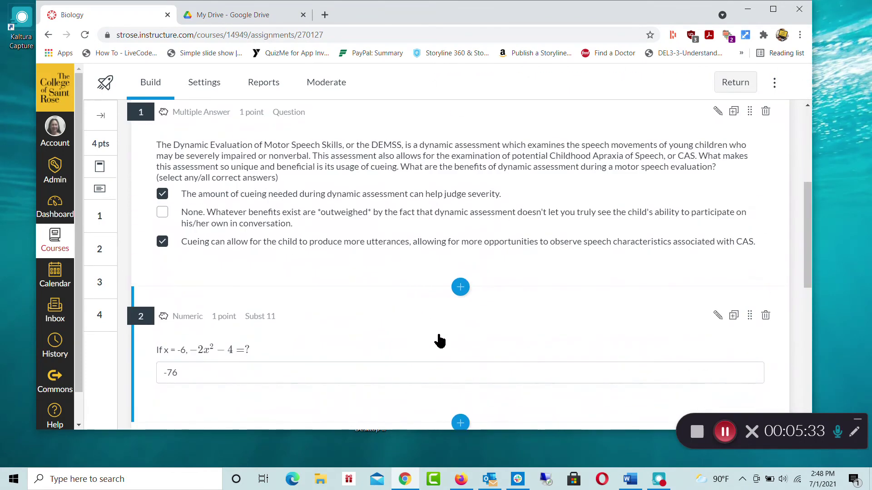
scroll(439, 341, "down", 5)
left_click(717, 225)
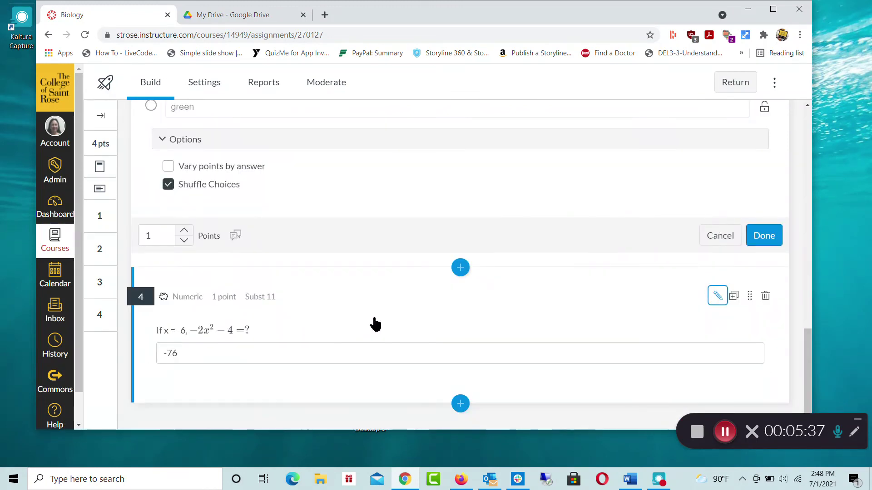
left_click(184, 230)
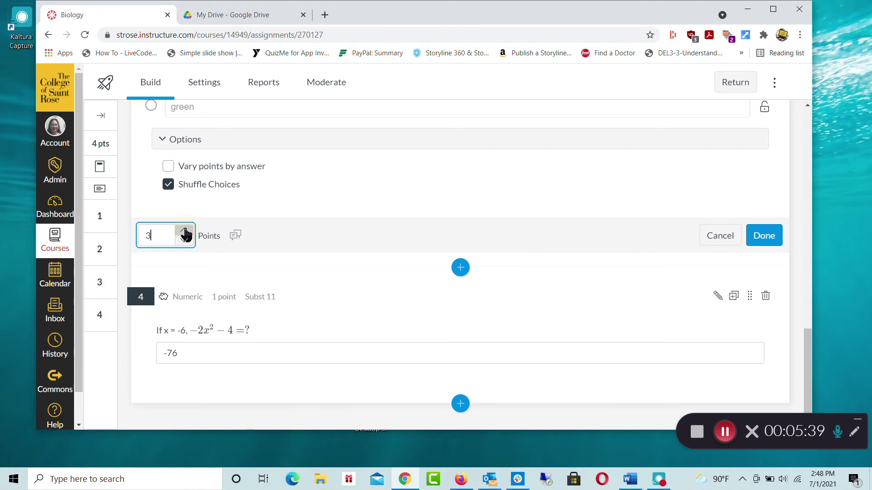
left_click(184, 230)
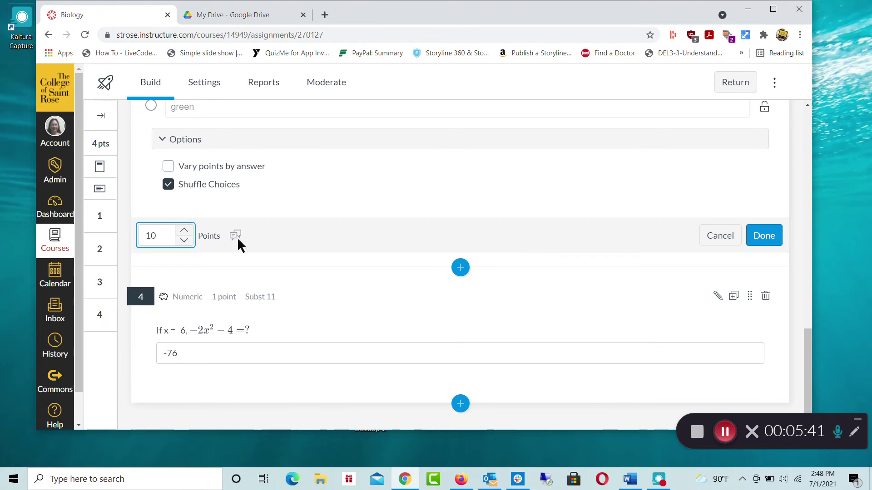
left_click(764, 238)
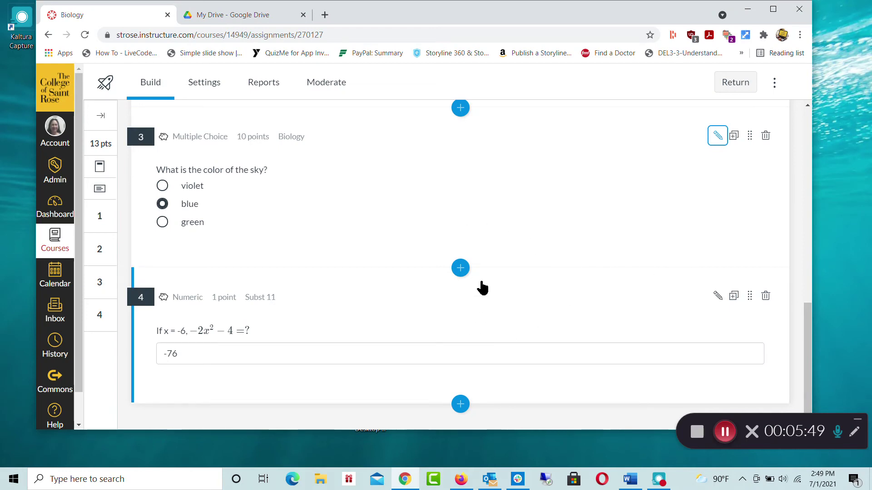
- Check the banked-item editing notice on the second Subst 11 question and cancel the edit
left_click(716, 297)
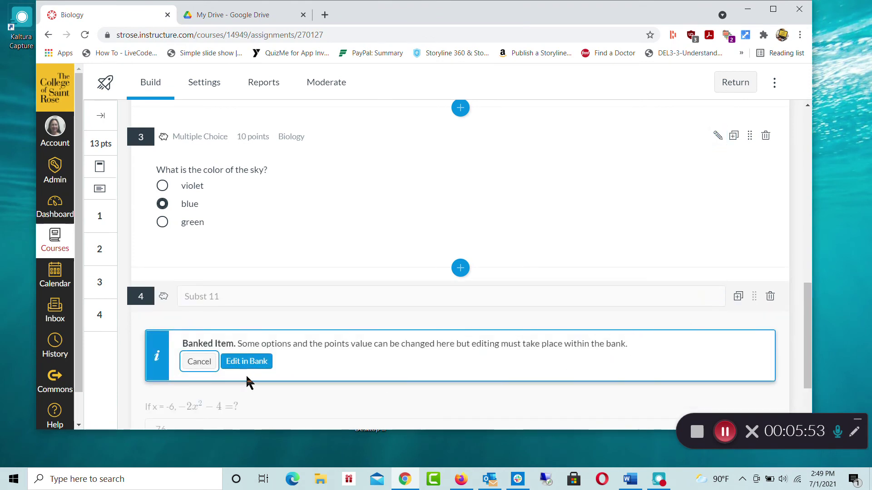
left_click(197, 363)
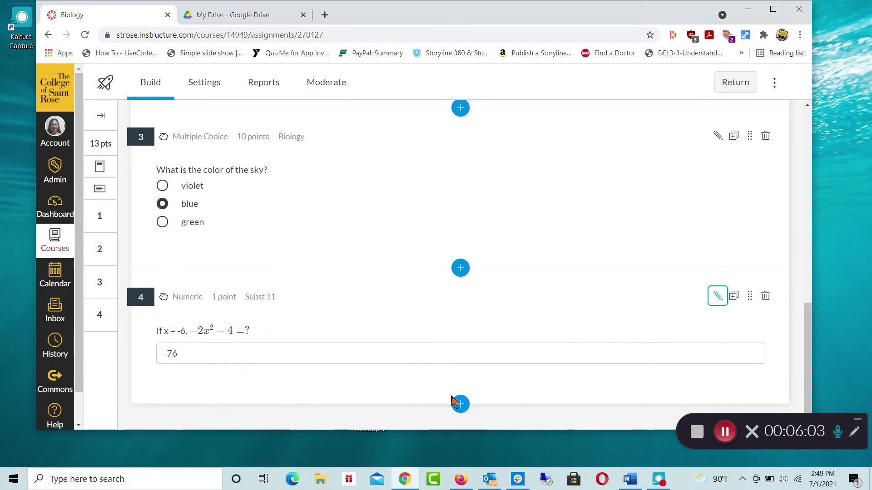
scroll(549, 286, "up", 15)
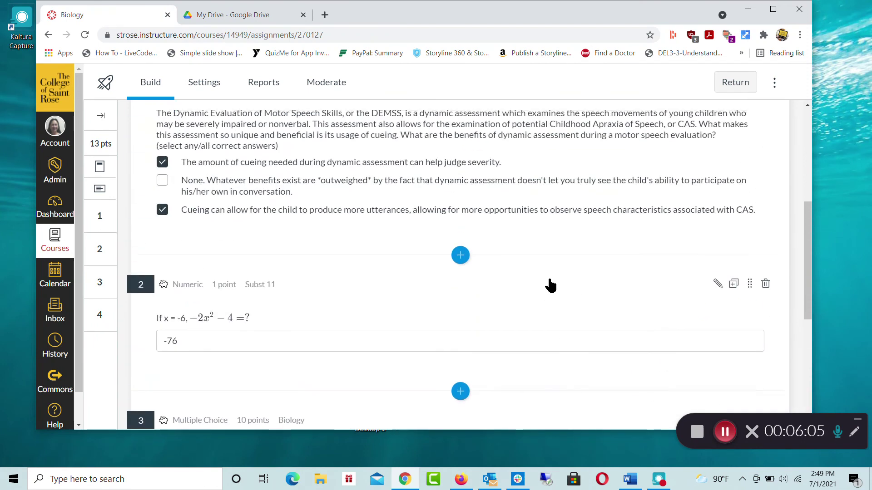
- In the quiz settings, enable shuffled questions and set a time limit of 1 hour
left_click(205, 82)
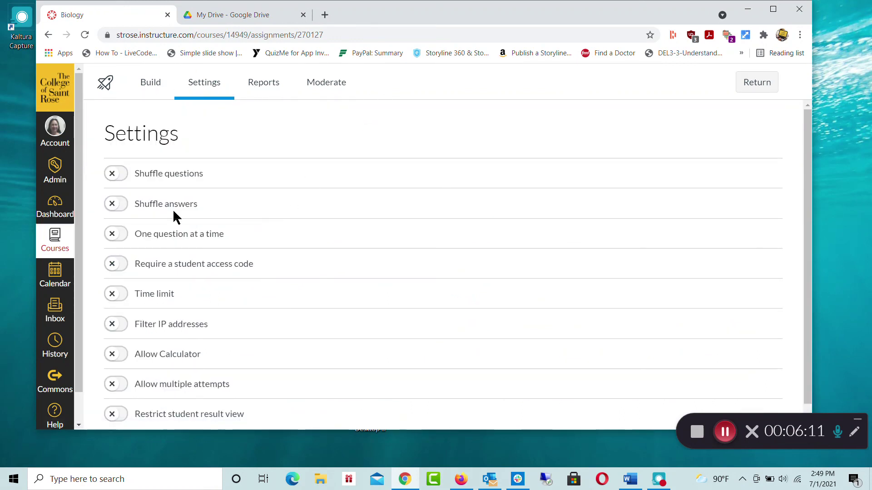
left_click(114, 176)
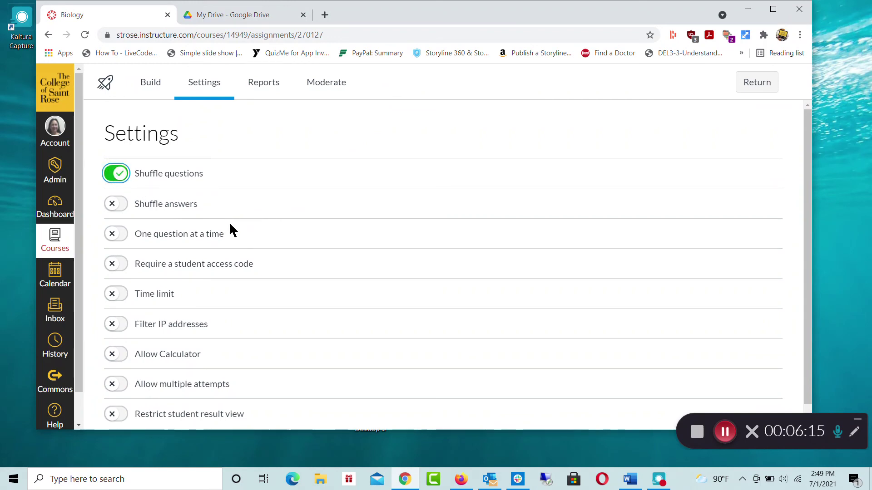
left_click(113, 299)
left_click(184, 332)
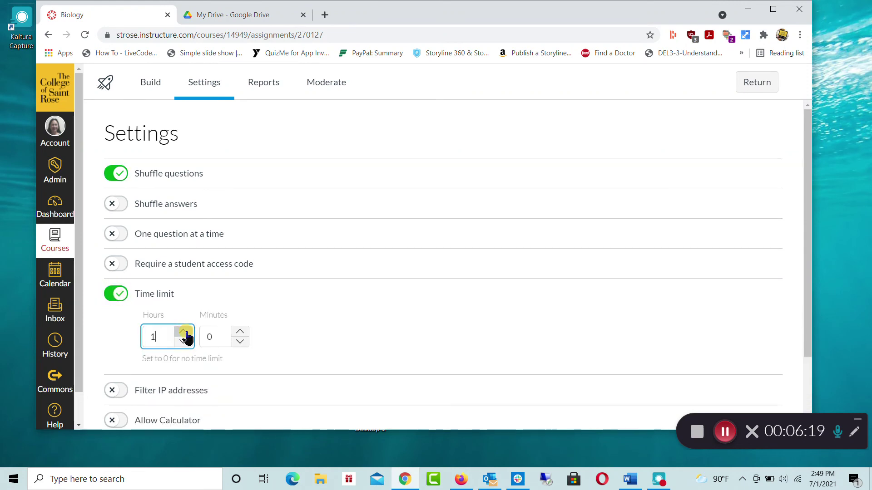
- Allow a calculator for the quiz and choose the Scientific type
scroll(449, 345, "down", 2)
left_click(108, 335)
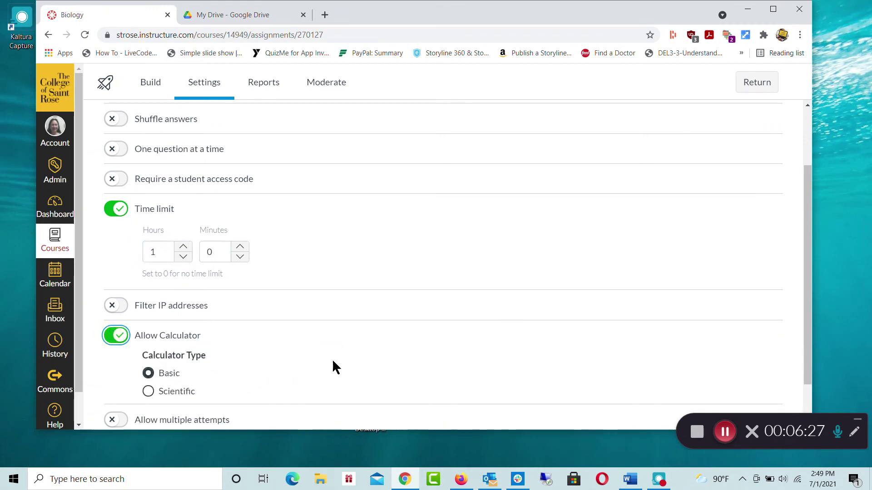
scroll(333, 366, "down", 1)
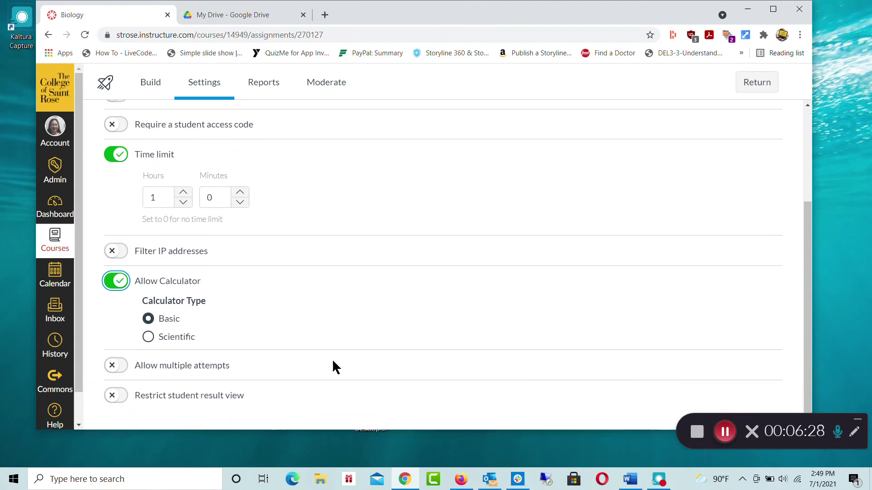
left_click(149, 337)
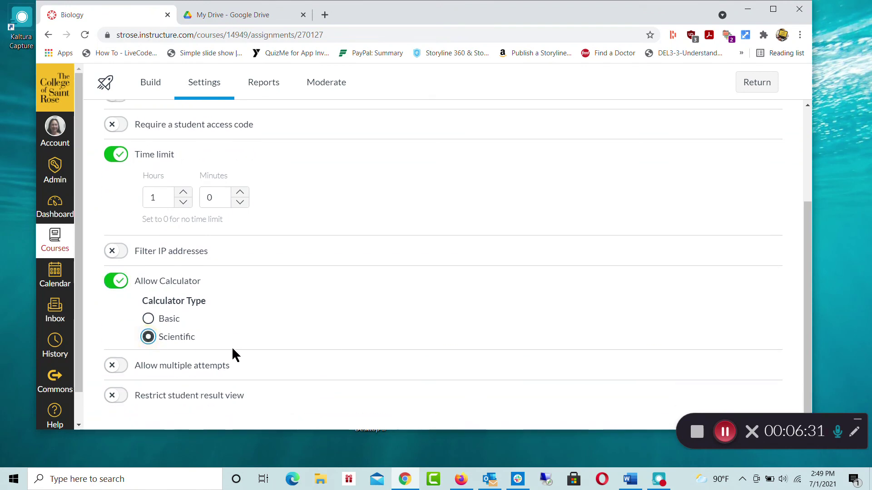
- Try allowing multiple attempts, review the score-to-keep choices, and turn multiple attempts off again
left_click(114, 366)
scroll(304, 393, "down", 1)
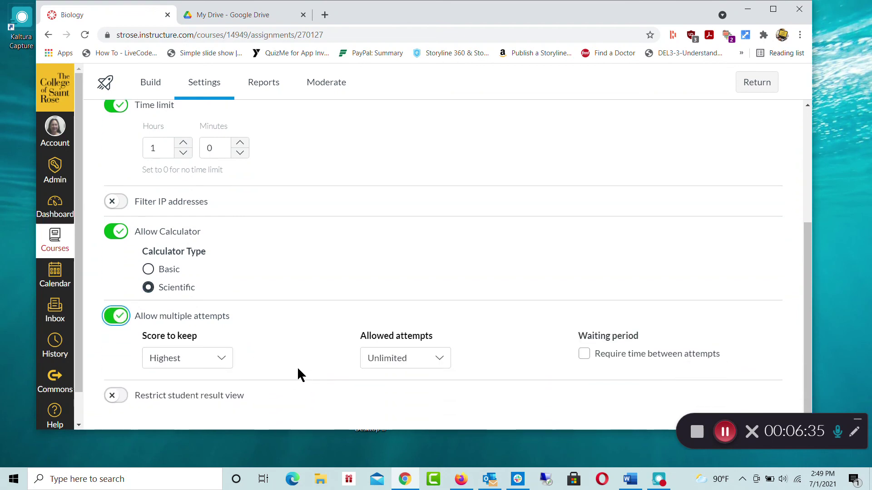
left_click(221, 363)
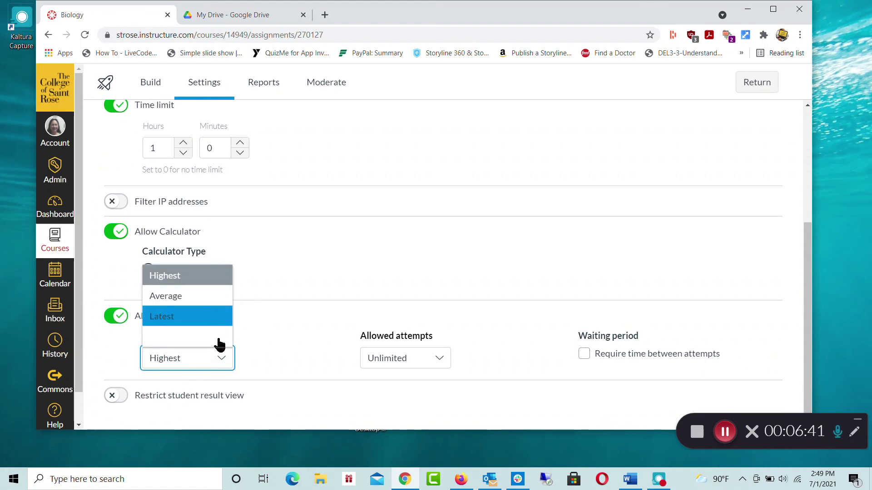
left_click(220, 359)
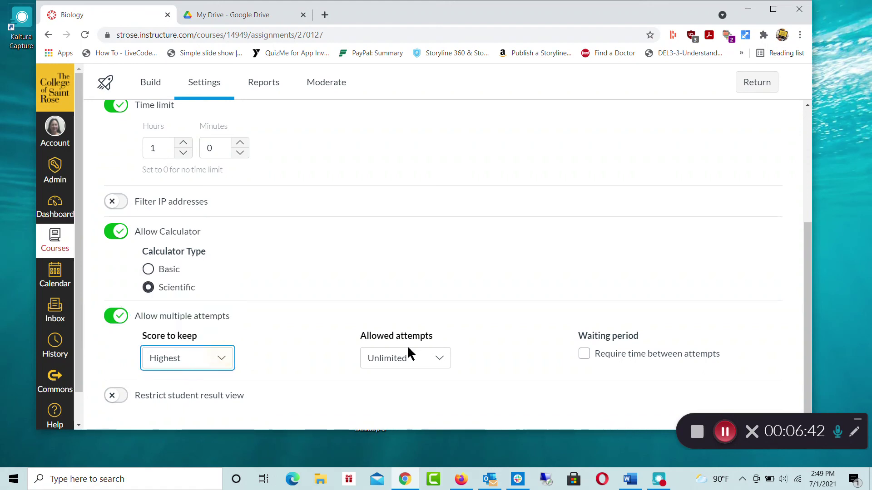
left_click(116, 316)
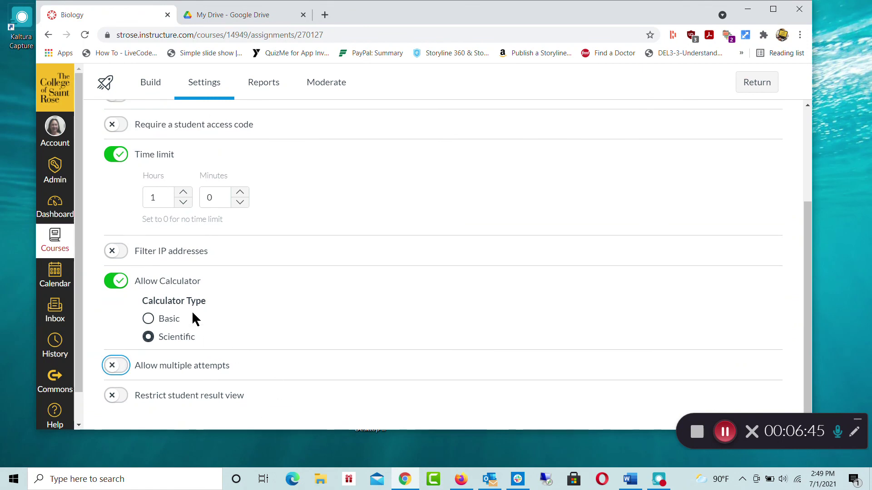
- Enable shuffled answers for the quiz
scroll(293, 241, "up", 3)
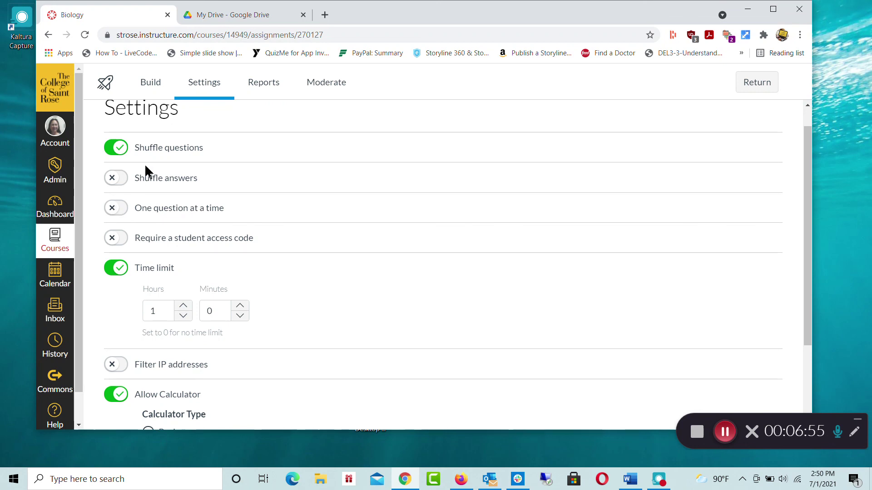
left_click(111, 179)
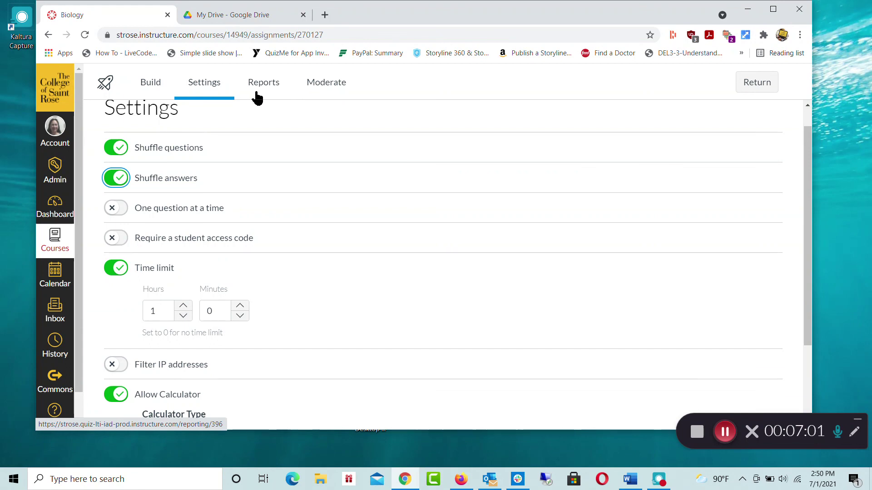
- Review the additional-attempt and time-adjustment options for the third student in the quiz's moderation list, and close them
left_click(336, 83)
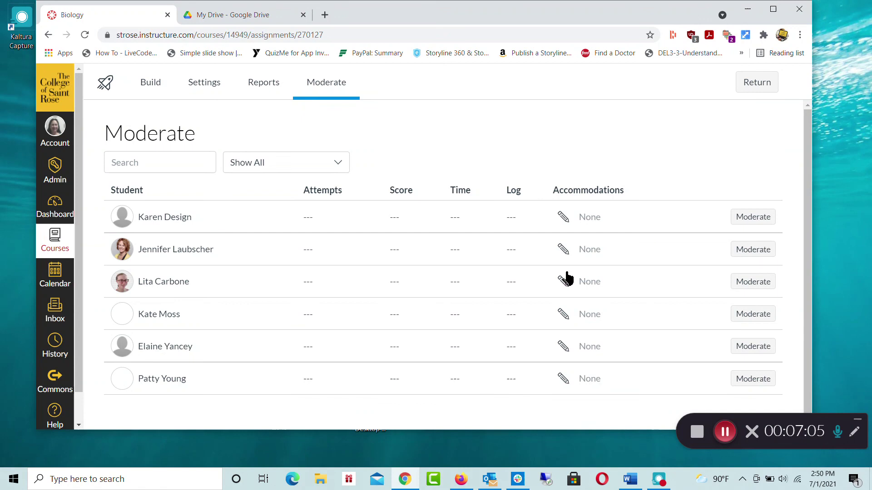
left_click(752, 284)
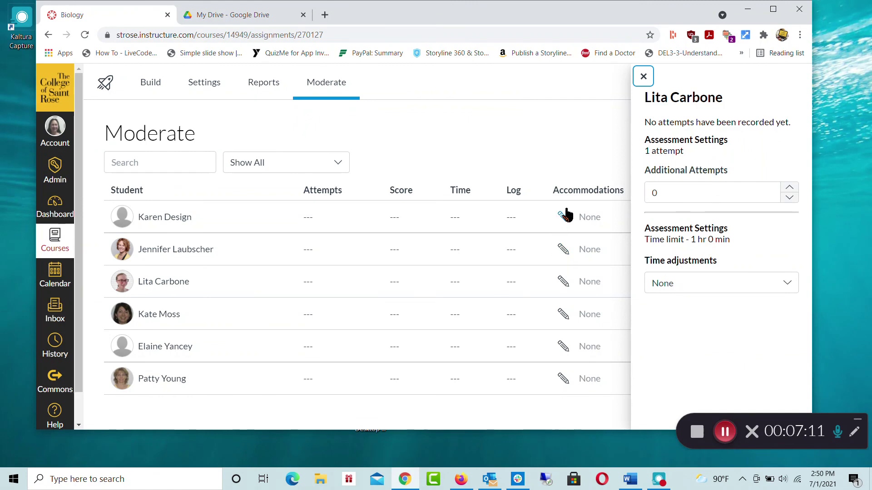
left_click(644, 77)
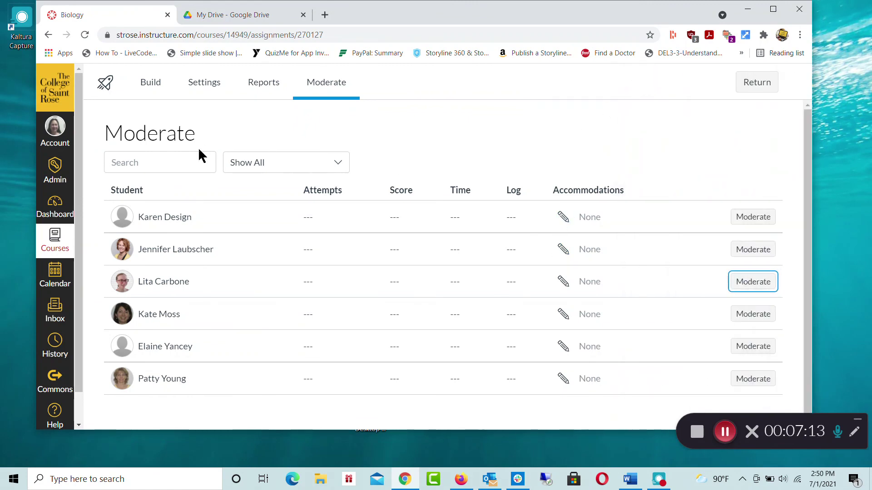
- Return to the course's Quizzes list and publish the Biology quiz
left_click(107, 85)
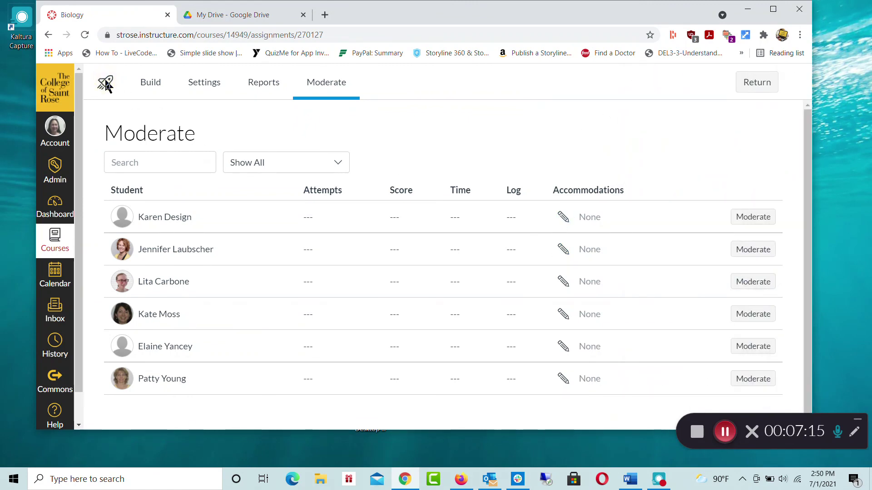
left_click(143, 87)
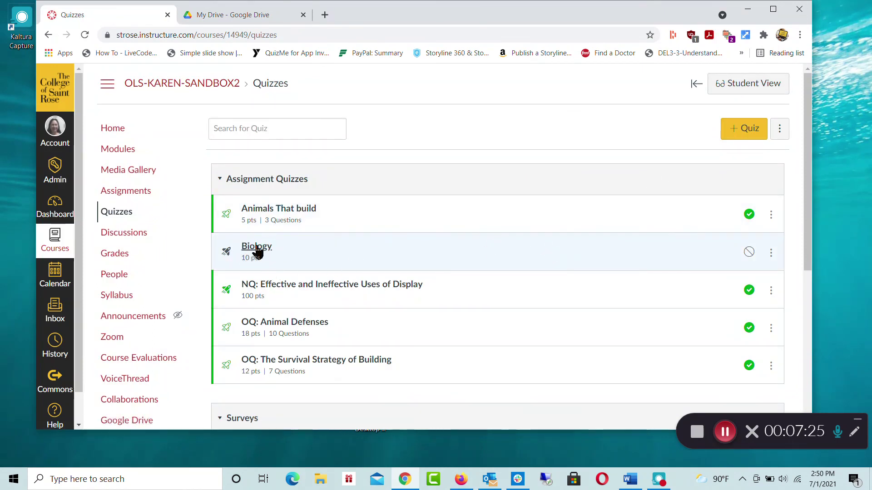
left_click(750, 252)
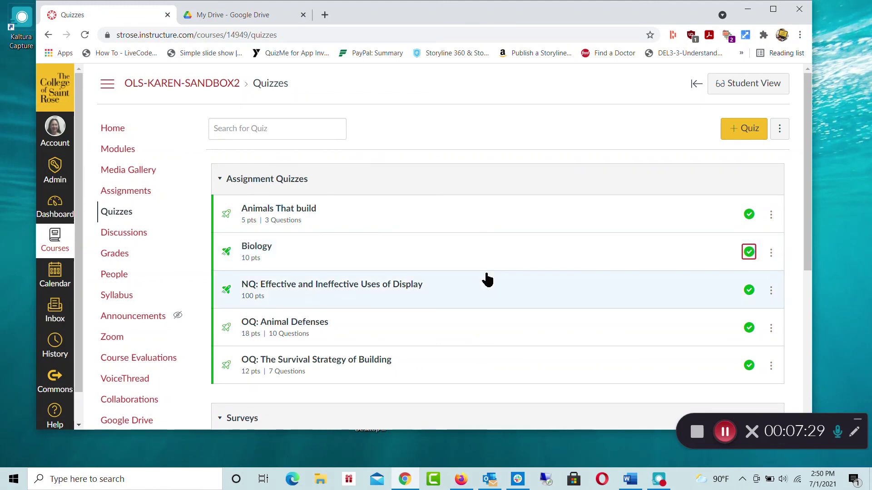
scroll(495, 297, "down", 2)
scroll(498, 297, "up", 2)
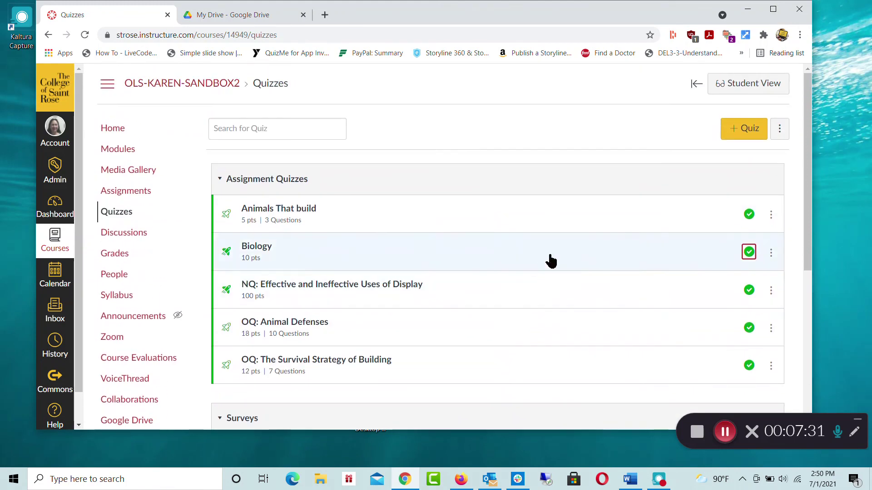
- Switch to Google Drive and show the image Intro and Outro Strose Branded Image.jpg
left_click(274, 19)
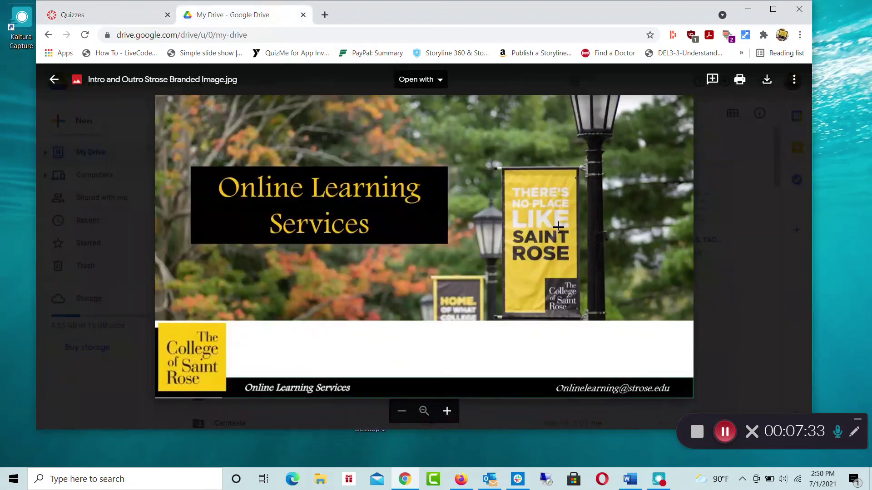